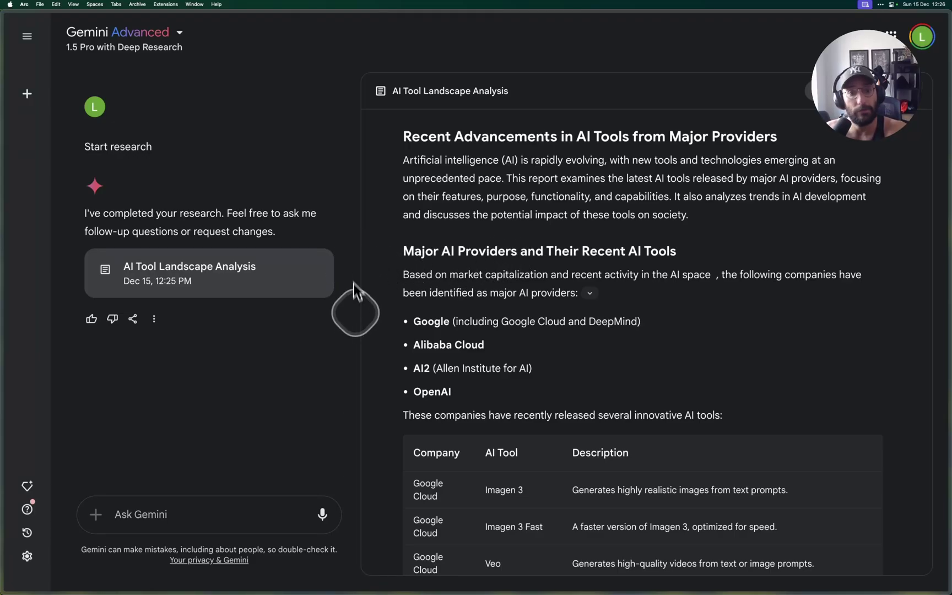
# - Scroll up and down through the finished AI Tool Landscape Analysis report panel
pyautogui.scroll(5, 349, 372)
pyautogui.scroll(5, 343, 380)
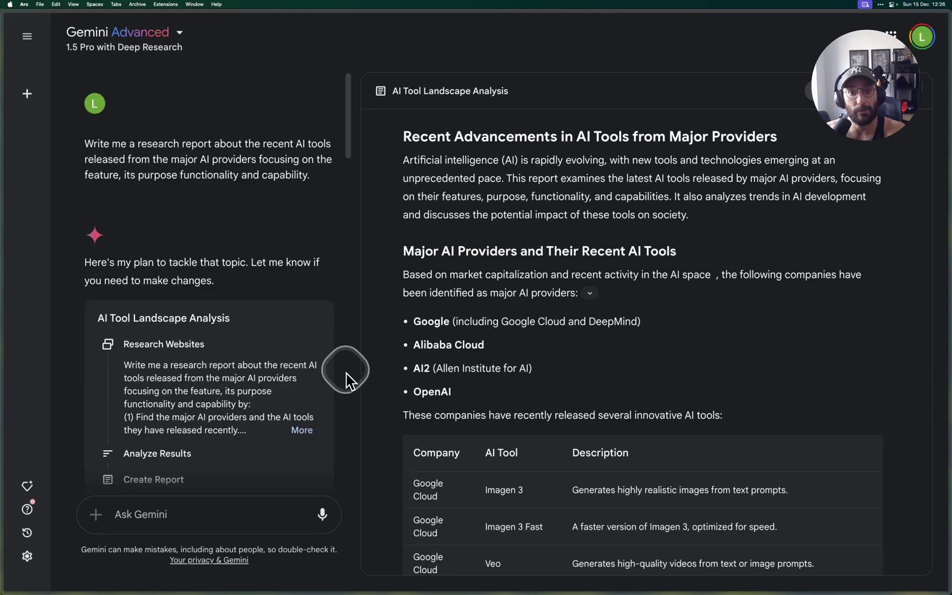
pyautogui.scroll(-5, 441, 220)
pyautogui.scroll(-10, 449, 233)
pyautogui.scroll(-10, 283, 308)
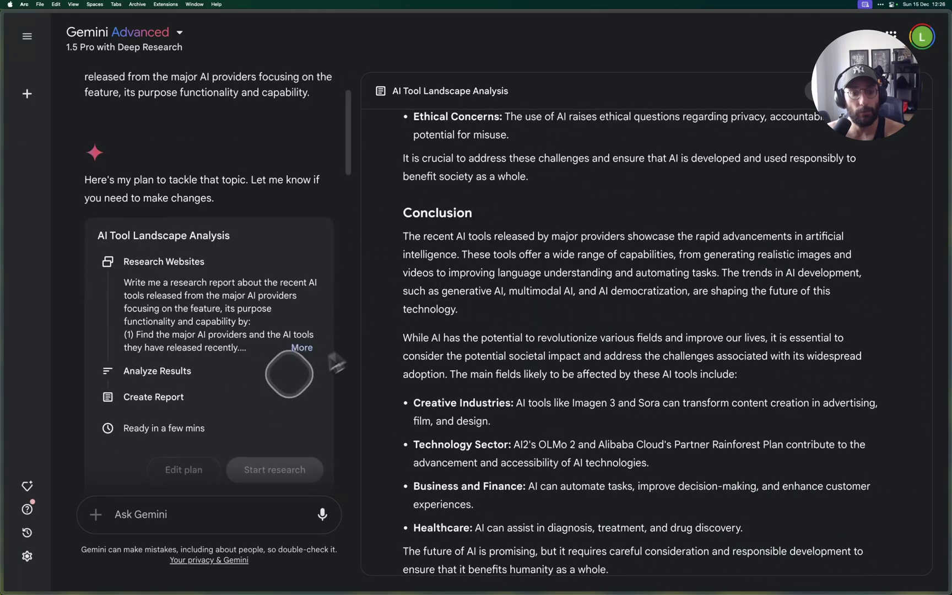
pyautogui.scroll(15, 631, 315)
pyautogui.scroll(15, 611, 327)
pyautogui.scroll(-15, 598, 329)
pyautogui.scroll(-5, 597, 331)
pyautogui.scroll(15, 496, 337)
pyautogui.scroll(5, 334, 352)
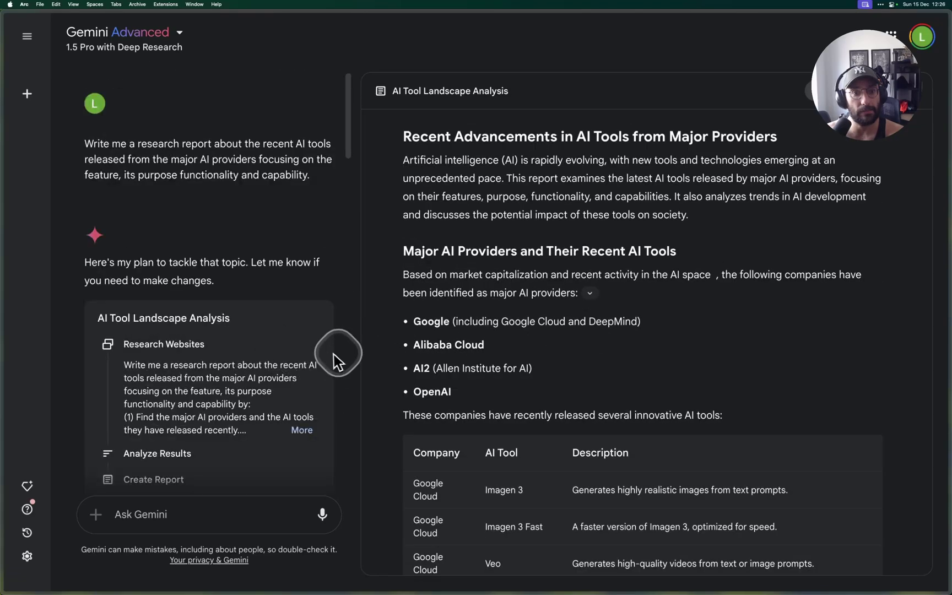
# - Select the original research prompt, then export the report to Google Docs
pyautogui.tripleClick(141, 159)
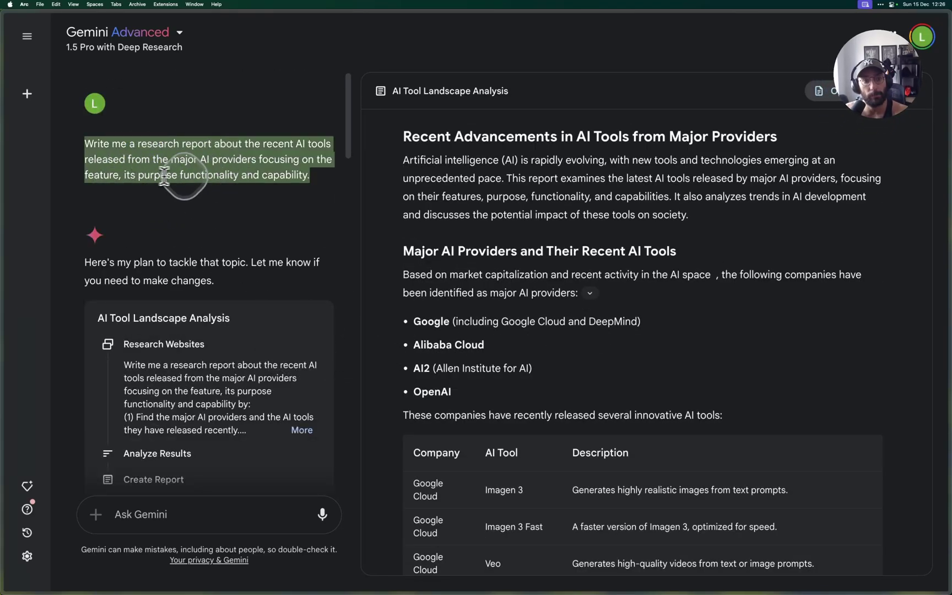
pyautogui.click(279, 176)
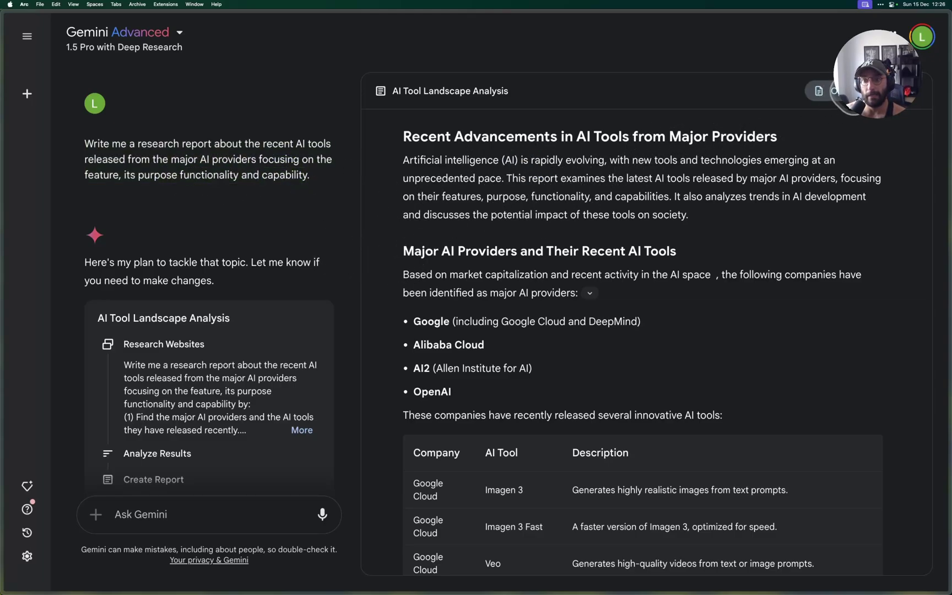
pyautogui.click(827, 95)
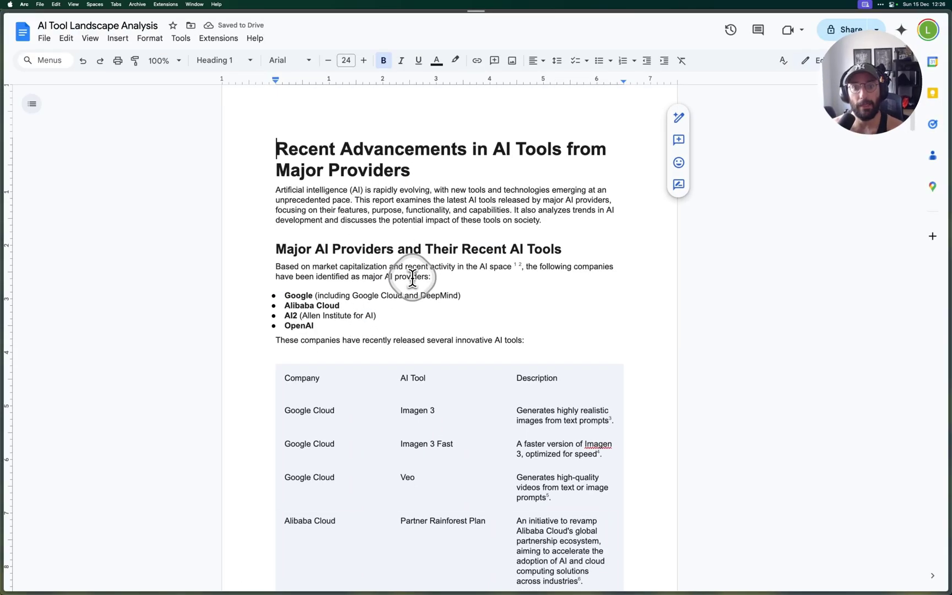
# - Select the Google, Alibaba Cloud, AI2 and OpenAI bullets and the Major AI Providers heading, trying Gemini's rewrite menu
pyautogui.scroll(-5, 435, 215)
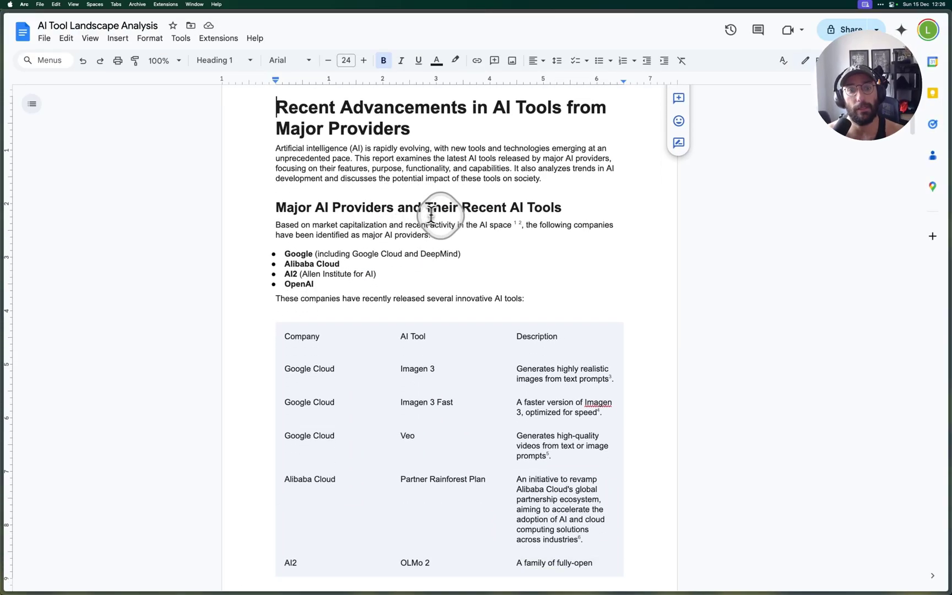
pyautogui.scroll(4, 444, 220)
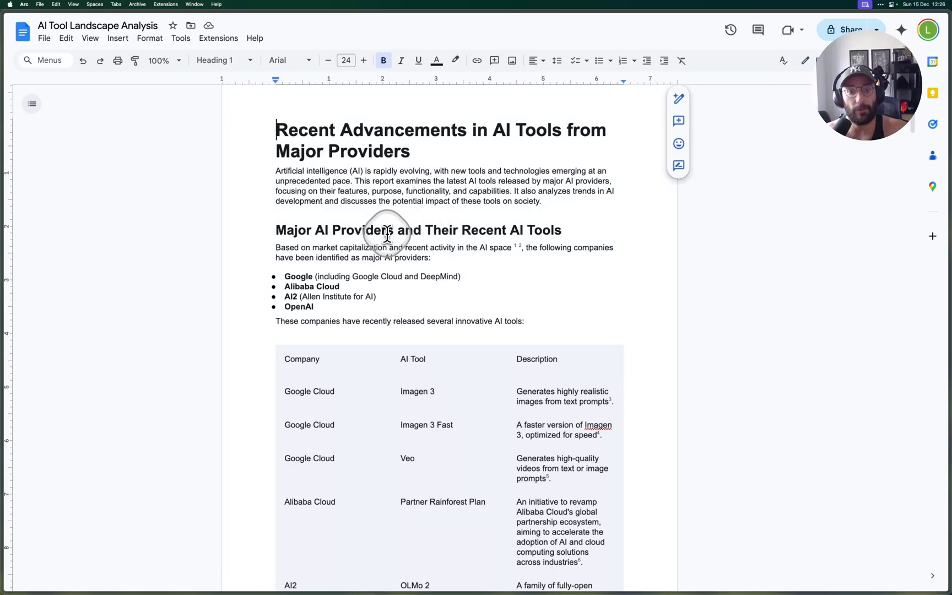
pyautogui.tripleClick(286, 278)
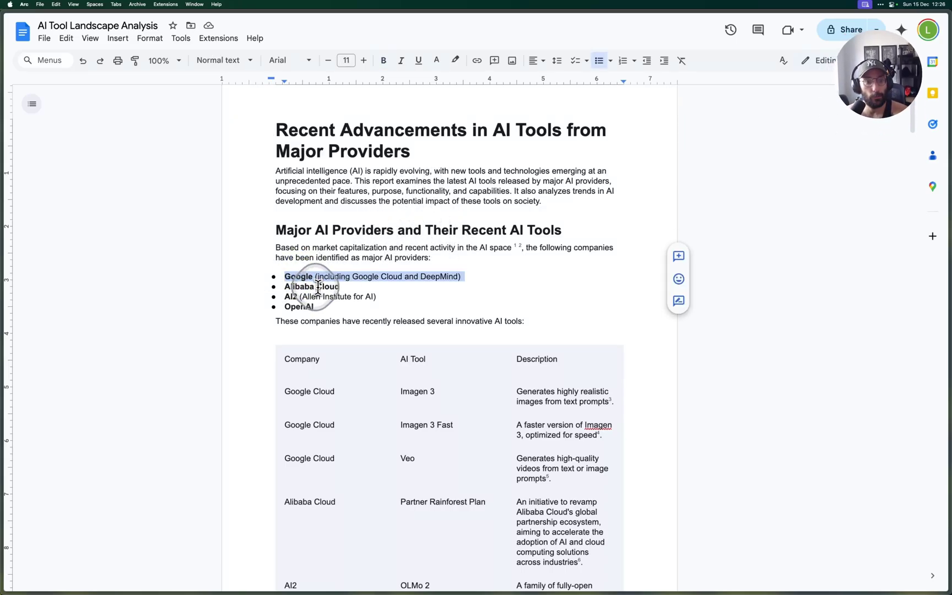
pyautogui.tripleClick(290, 288)
pyautogui.click(293, 300)
pyautogui.tripleClick(293, 299)
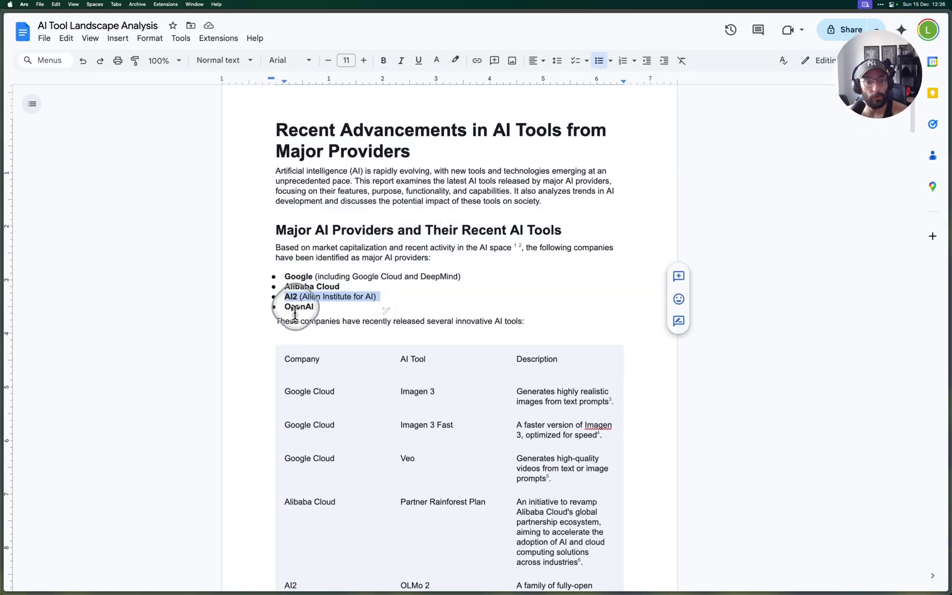
pyautogui.tripleClick(298, 306)
pyautogui.rightClick(320, 324)
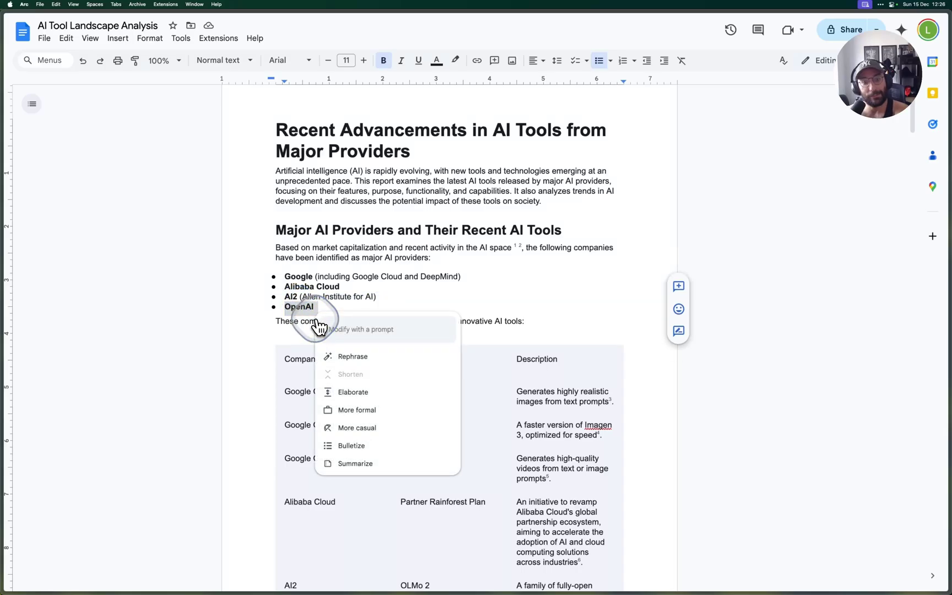
pyautogui.click(335, 231)
pyautogui.doubleClick(335, 230)
pyautogui.tripleClick(336, 229)
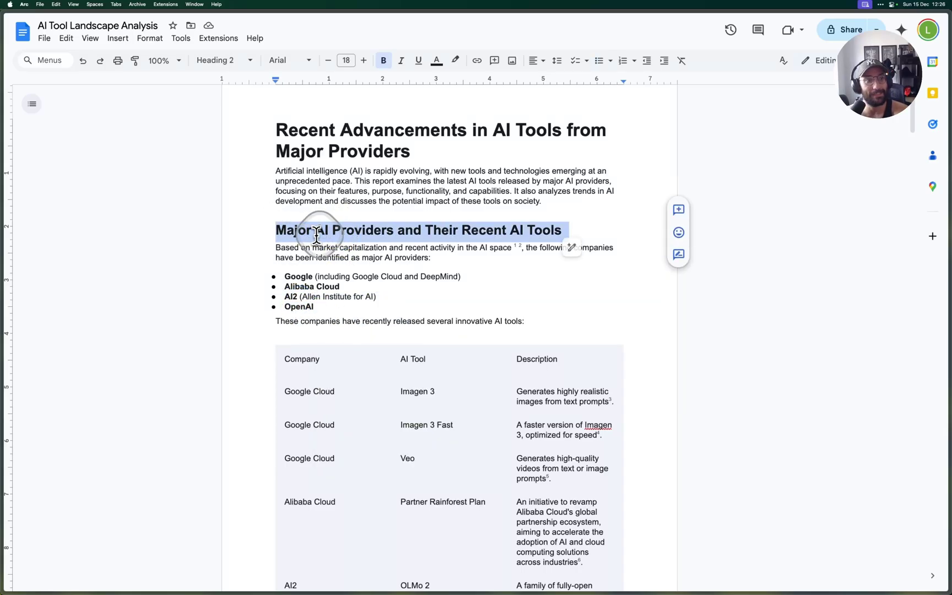
# - Scroll down to the Works cited list and back up to the report title
pyautogui.scroll(-8, 322, 231)
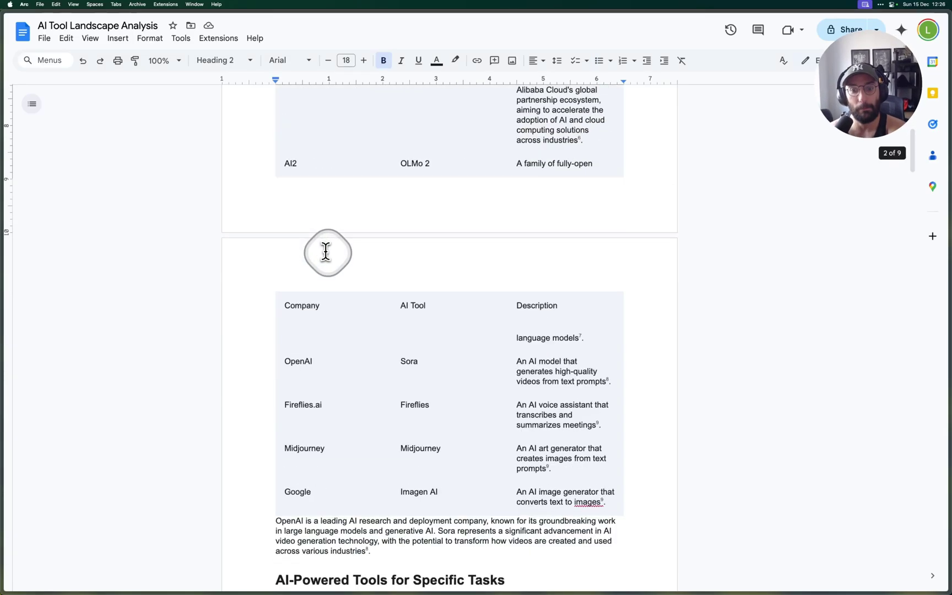
pyautogui.scroll(-3, 336, 259)
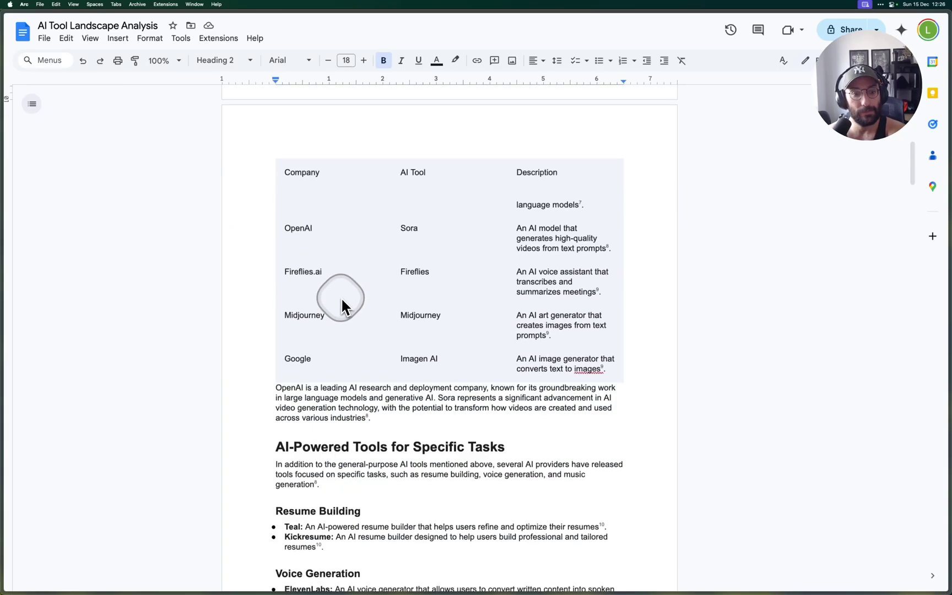
pyautogui.scroll(5, 300, 342)
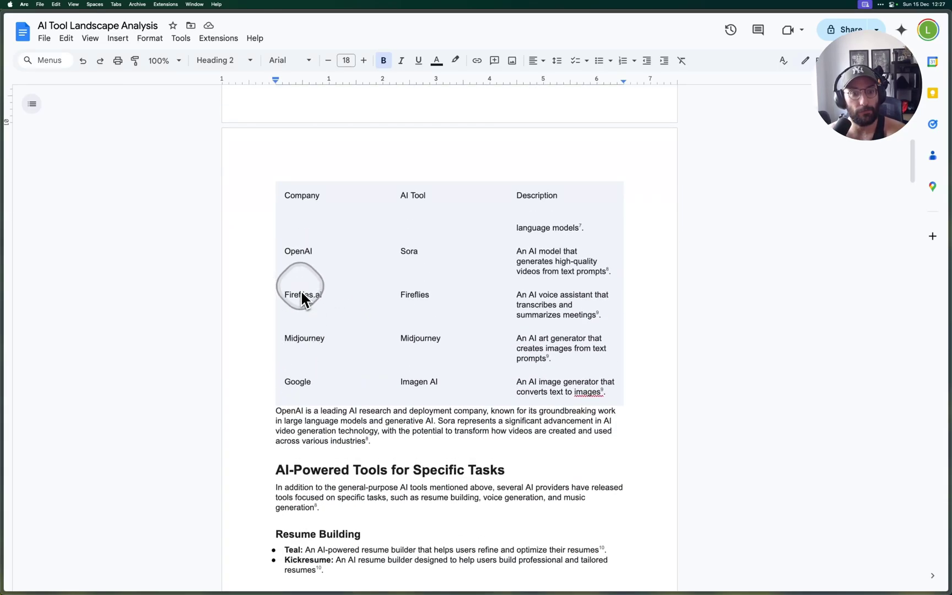
pyautogui.scroll(2, 300, 309)
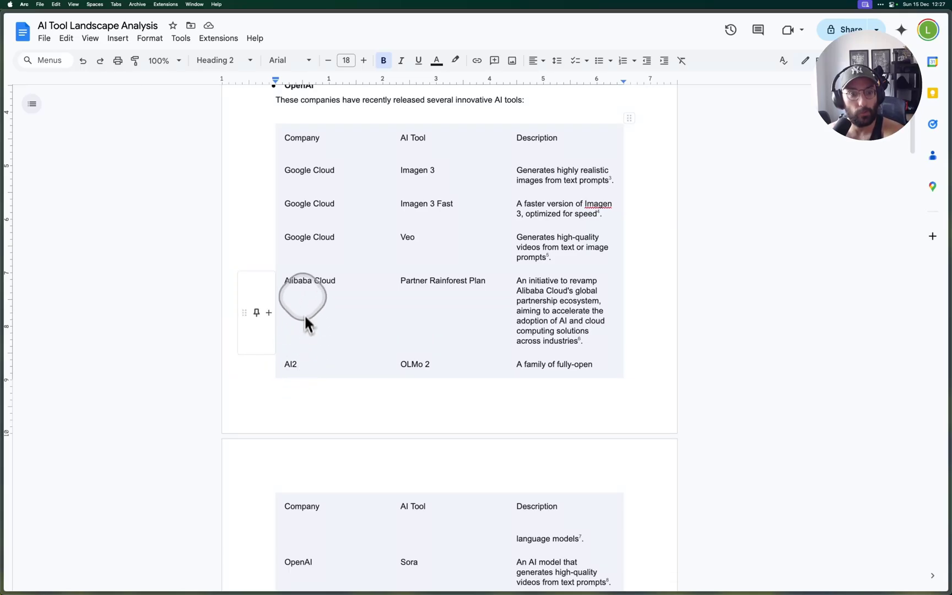
pyautogui.scroll(1, 302, 309)
pyautogui.scroll(1, 311, 255)
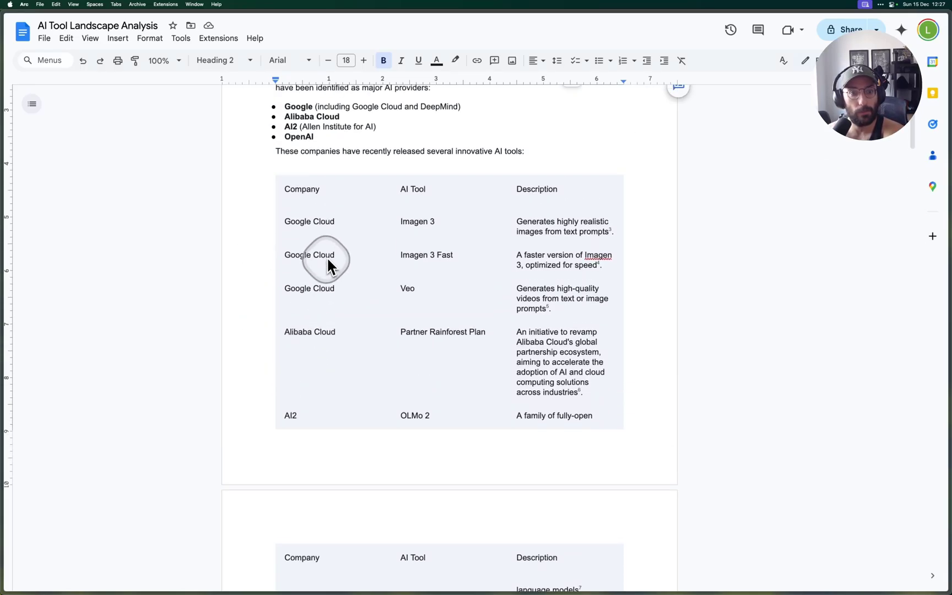
pyautogui.scroll(-12, 351, 240)
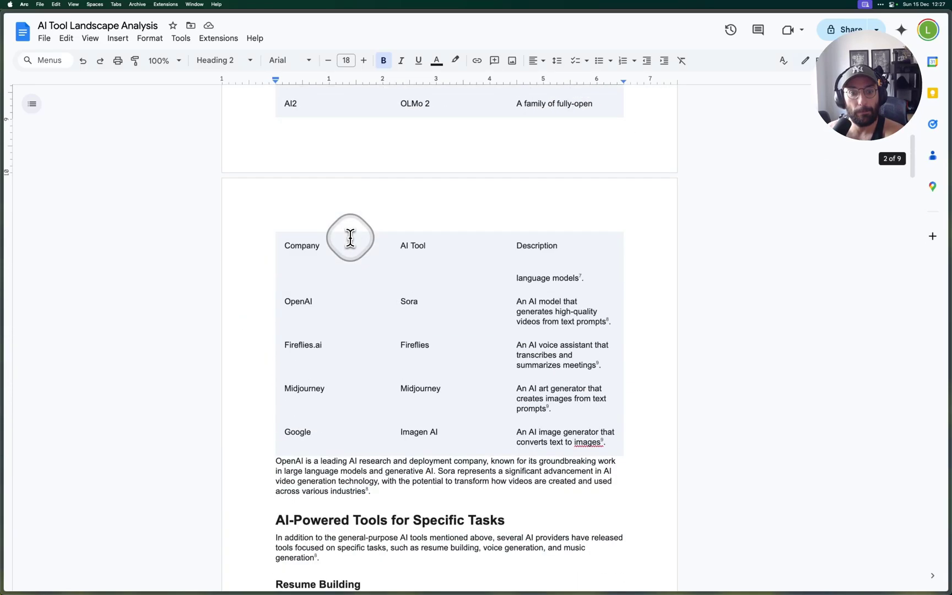
pyautogui.scroll(-16, 351, 239)
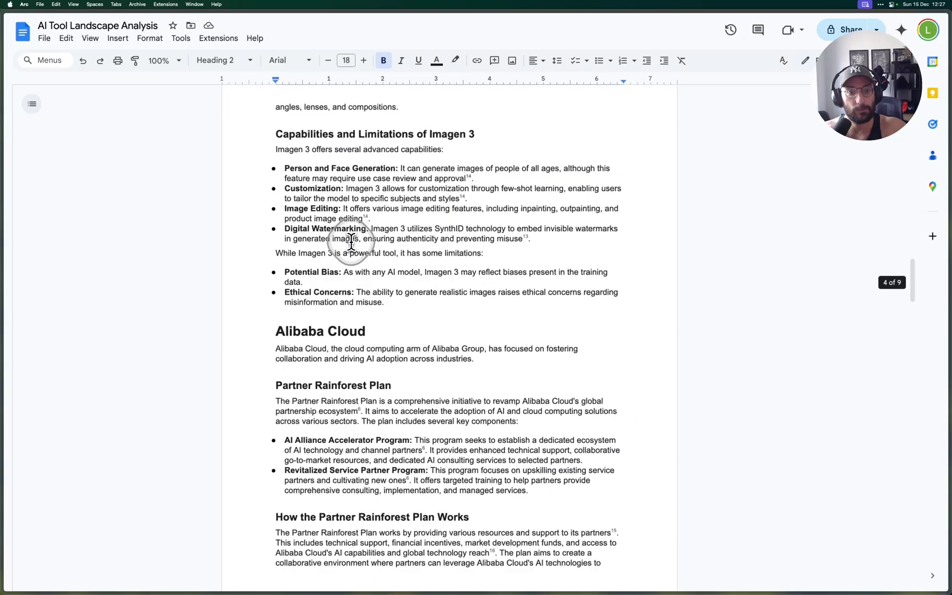
pyautogui.scroll(-20, 351, 241)
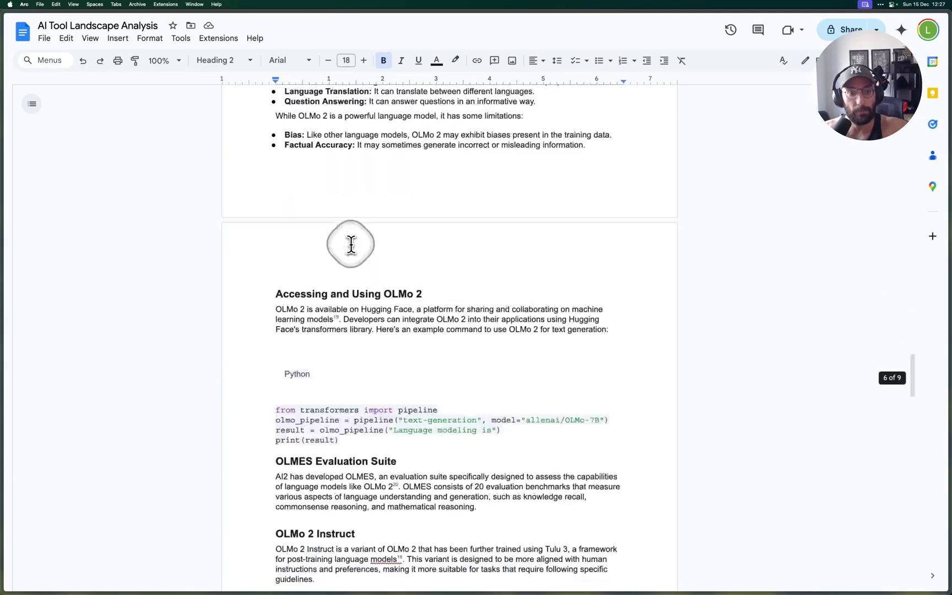
pyautogui.scroll(-20, 346, 247)
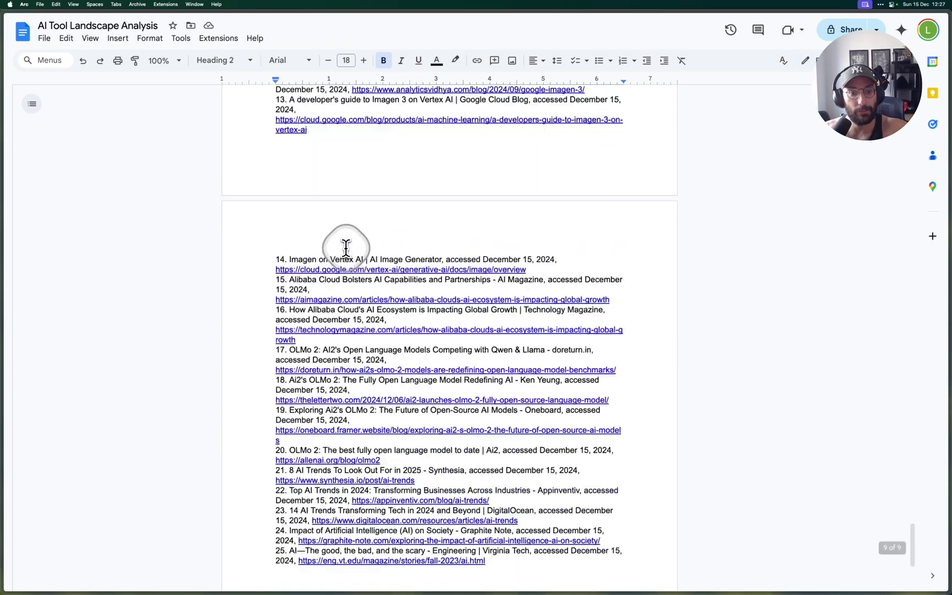
pyautogui.scroll(10, 346, 248)
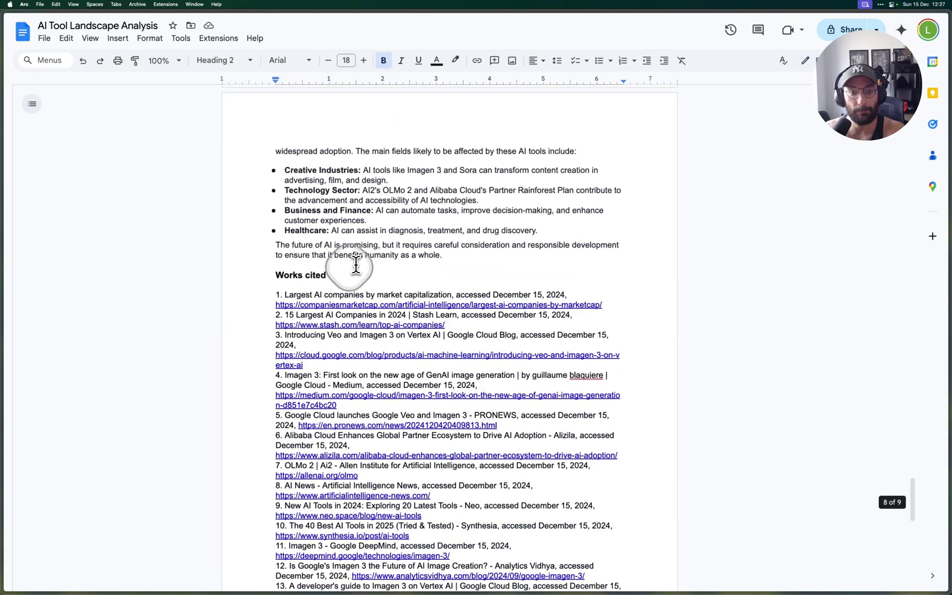
pyautogui.scroll(-10, 353, 303)
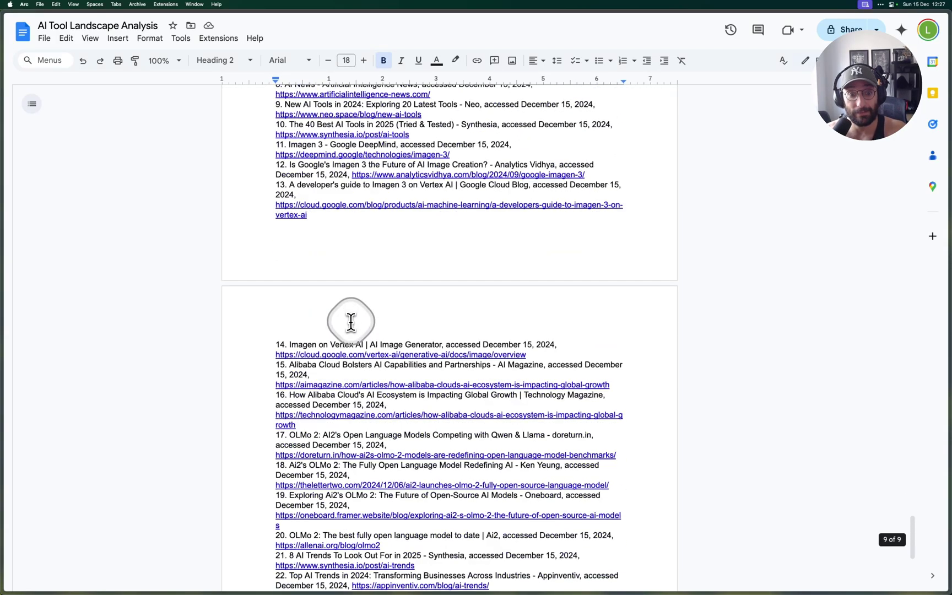
pyautogui.scroll(20, 353, 322)
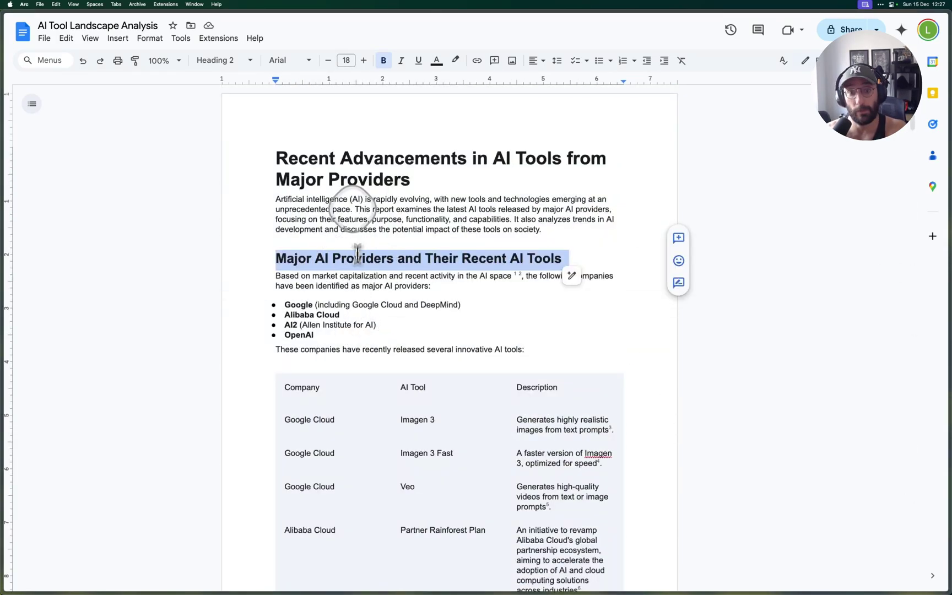
pyautogui.click(283, 157)
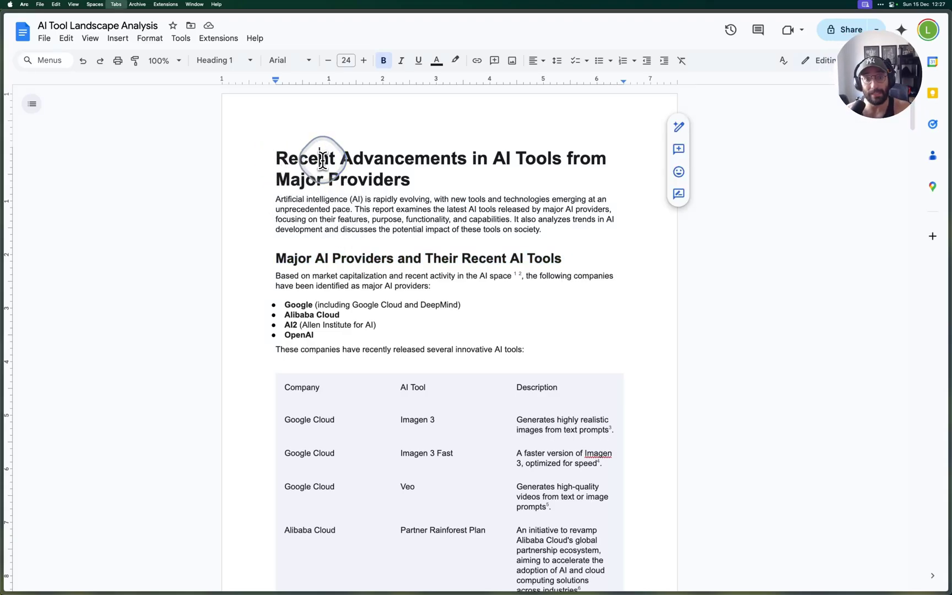
# - Back in Gemini, select the original prompt, start a new chat and keep 1.5 Pro with Deep Research
pyautogui.hotkey('ctrl', 'Tab')
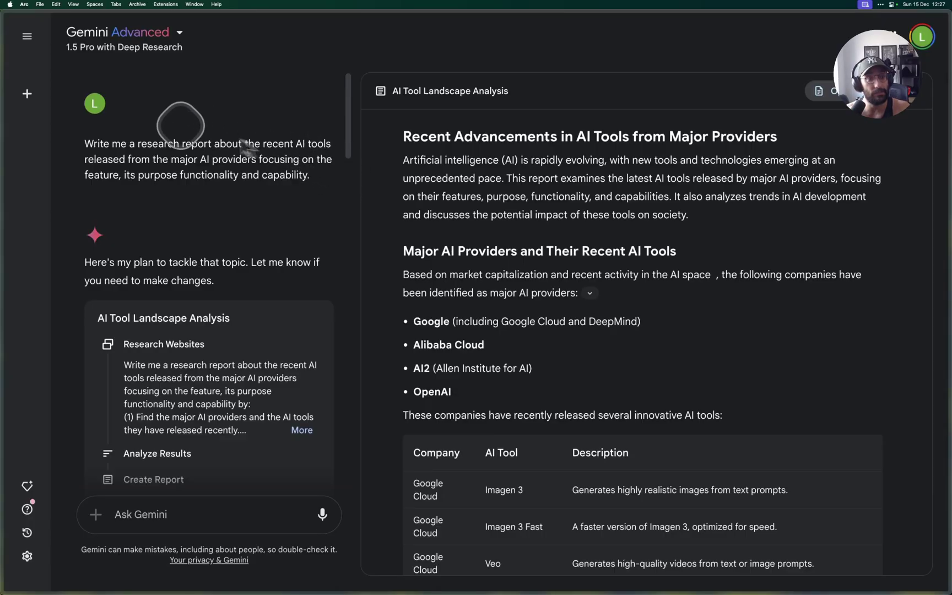
pyautogui.moveTo(83, 141); pyautogui.dragTo(320, 178)
pyautogui.click(27, 93)
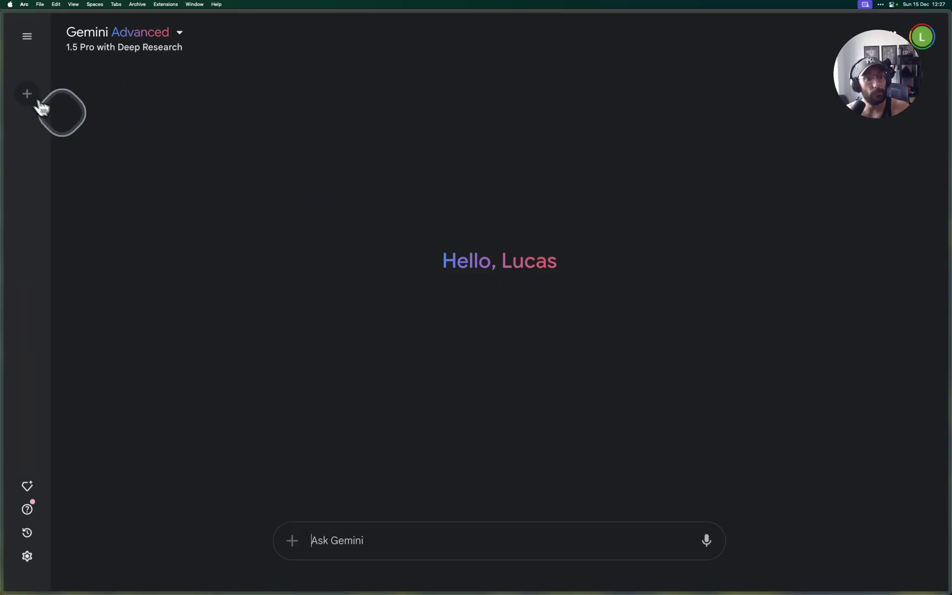
pyautogui.click(181, 33)
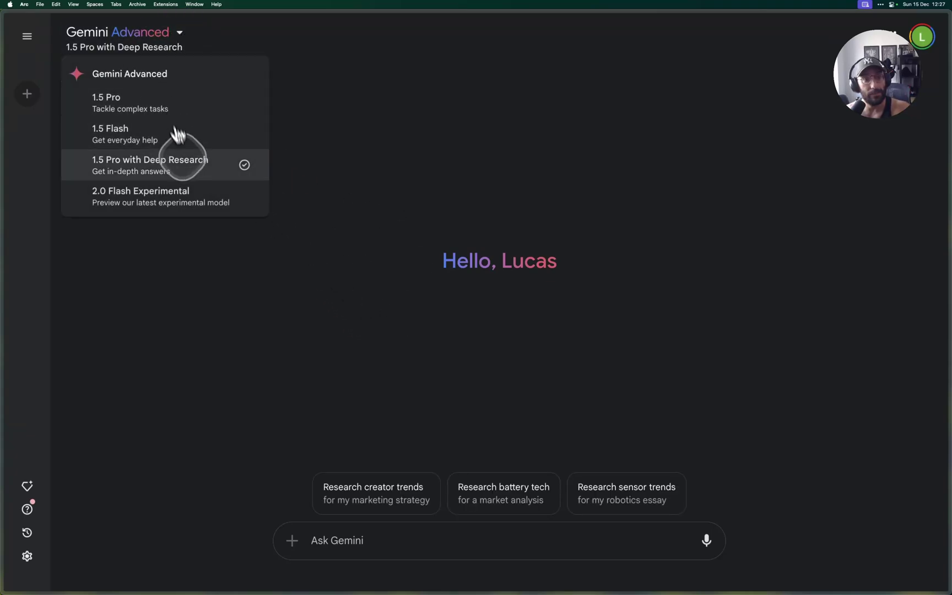
pyautogui.click(123, 170)
# - Paste the research prompt and delete the phrase 'the major AI providers'
pyautogui.click(376, 543)
pyautogui.press('super+v')
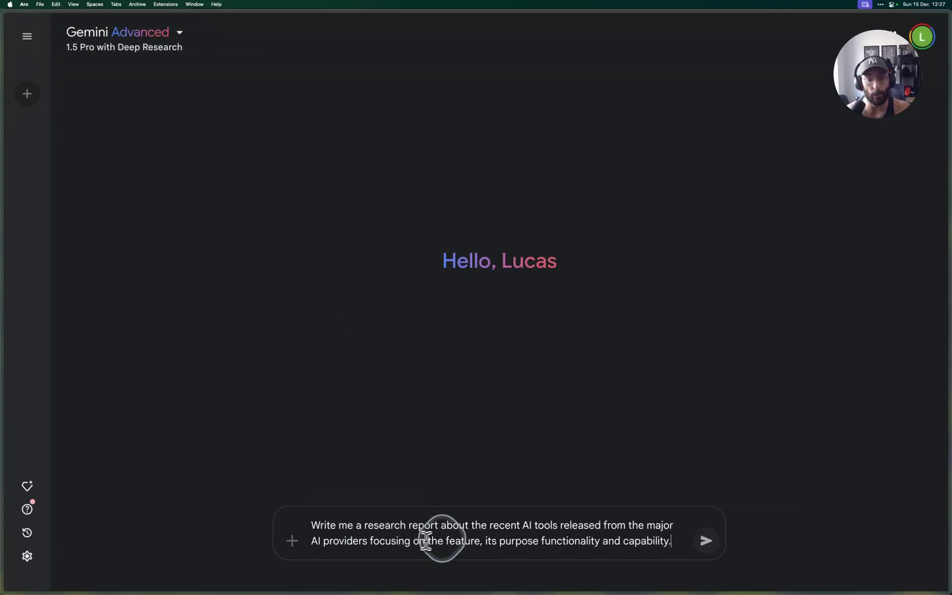
pyautogui.click(520, 526)
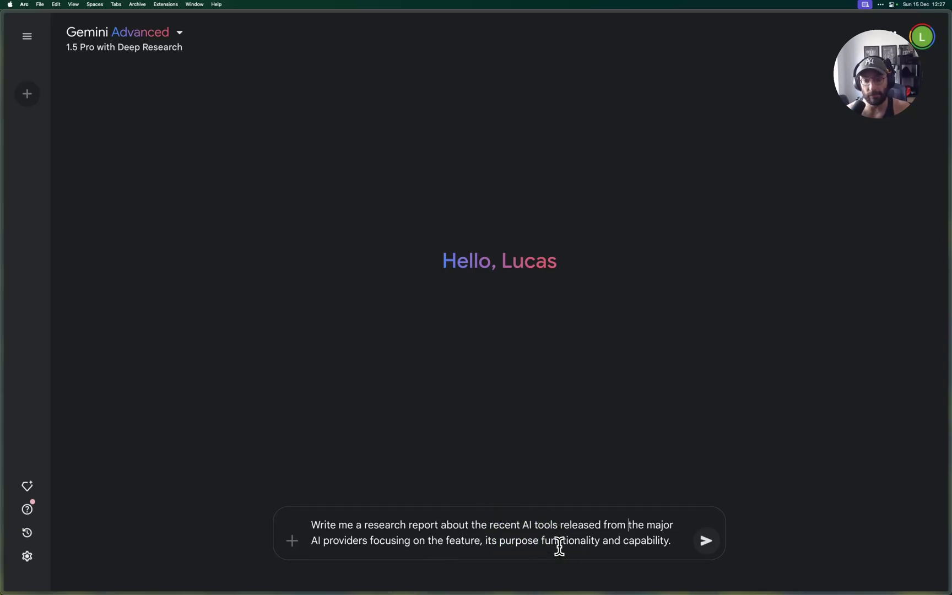
pyautogui.hotkey('shift', 'Right')
pyautogui.hotkey('shift', 'Right')
pyautogui.hotkey('shift', 'Right')
pyautogui.hotkey('shift', 'Right')
pyautogui.hotkey('shift', 'Right')
pyautogui.hotkey('shift', 'Right')
pyautogui.hotkey('shift', 'Right')
pyautogui.hotkey('shift', 'Right')
pyautogui.hotkey('shift', 'Right')
pyautogui.hotkey('shift', 'Right')
pyautogui.hotkey('shift', 'Right')
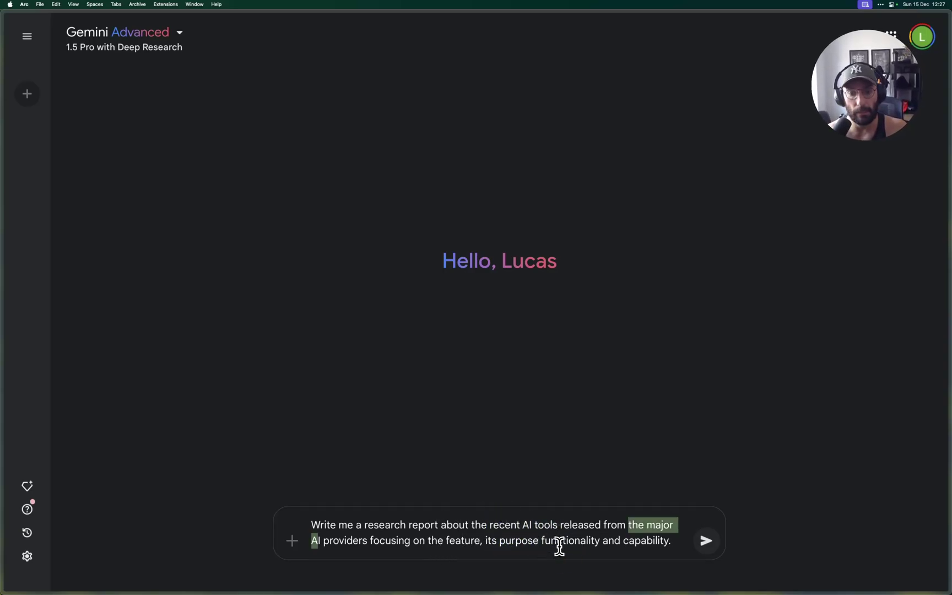
pyautogui.press('BackSpace')
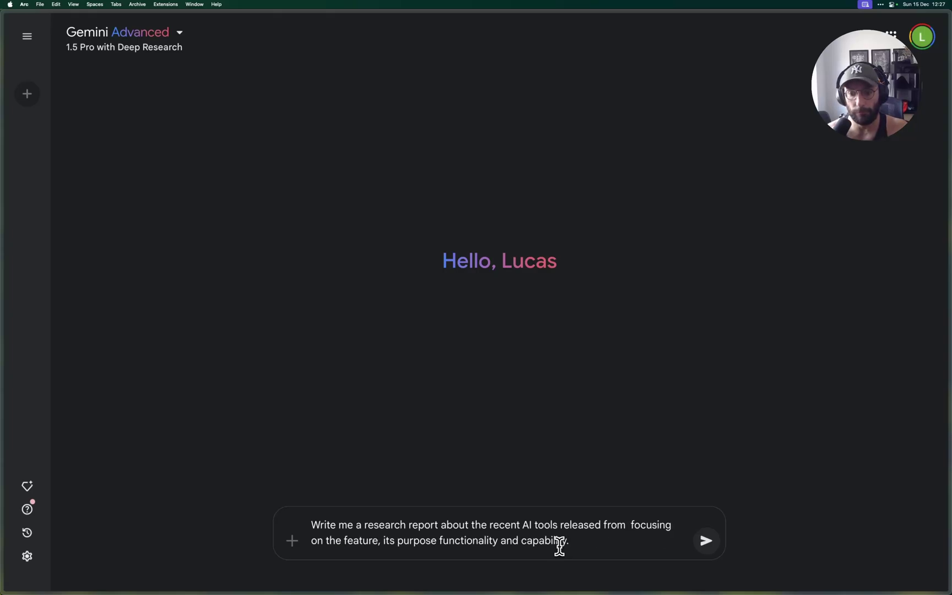
# - Add a numbered list: 1. Google, 2. OpenAI, 3. Meta, 4. Anthropic, 5. Perplexity
pyautogui.hotkey('shift', 'Return')
pyautogui.hotkey('shift', 'Return')
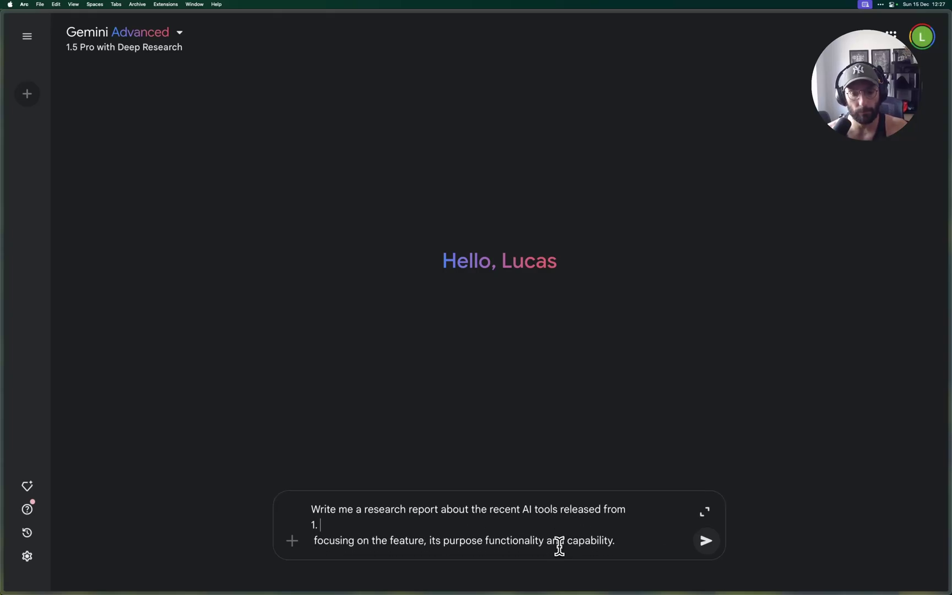
pyautogui.write('1. Google')
pyautogui.hotkey('shift', 'Return')
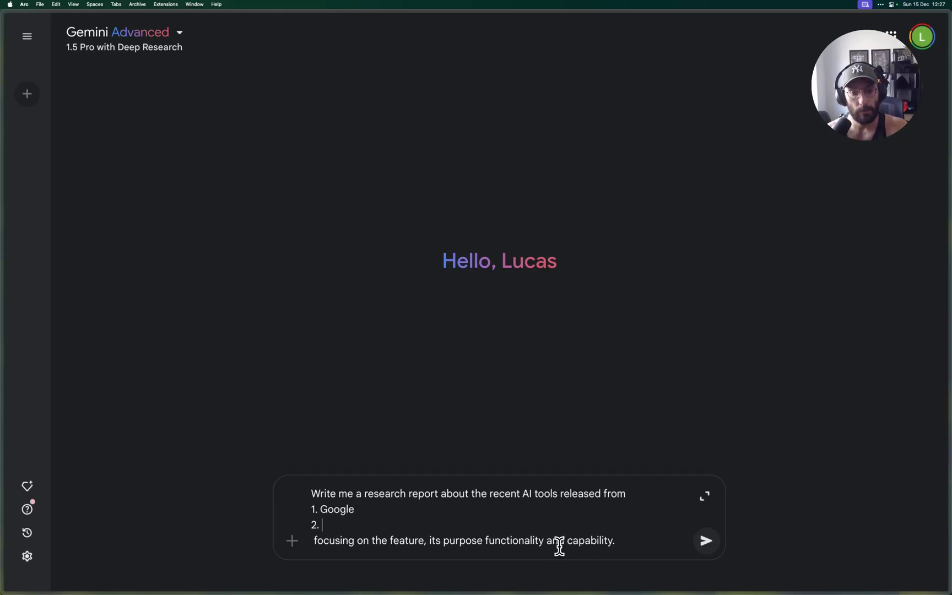
pyautogui.write('2. OpenAI')
pyautogui.hotkey('shift', 'Return')
pyautogui.write('3. Meta')
pyautogui.hotkey('shift', 'Return')
pyautogui.write('4. ')
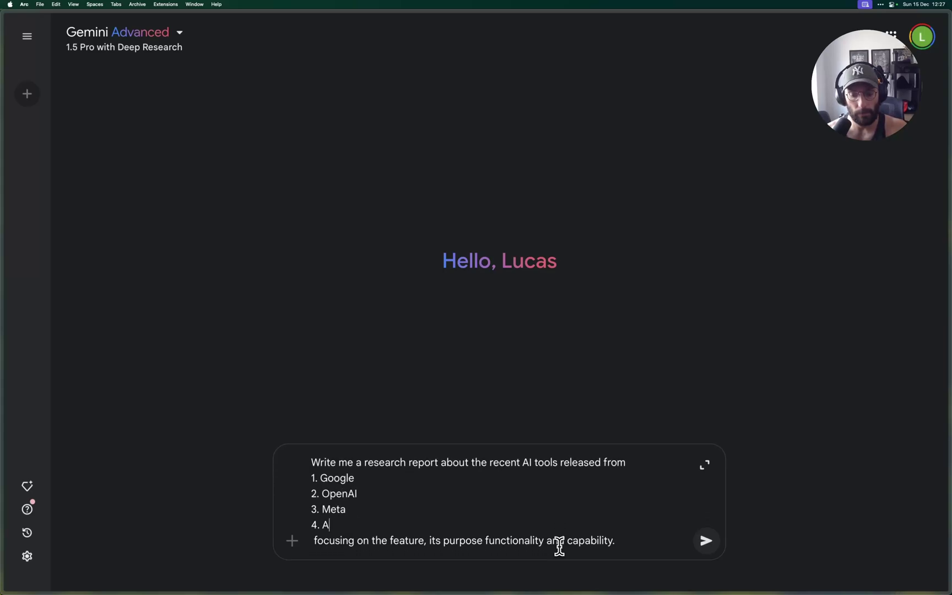
pyautogui.write('Anthropic')
pyautogui.hotkey('shift', 'Return')
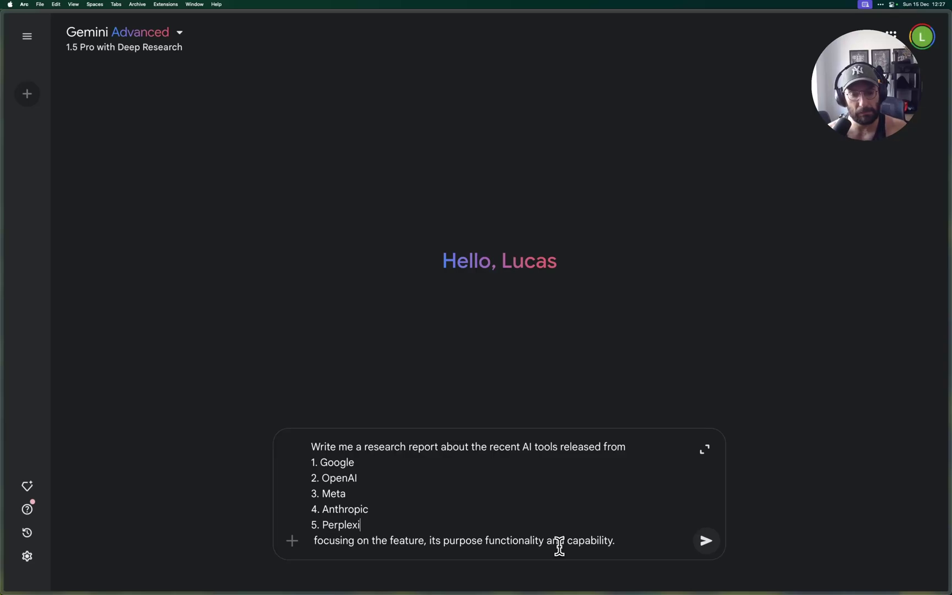
pyautogui.hotkey('shift', 'Return')
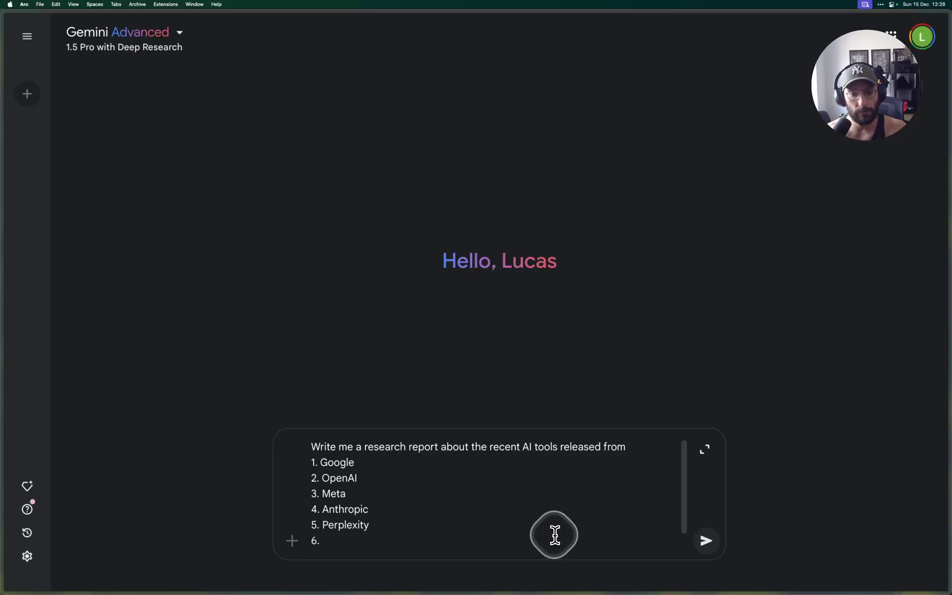
# - Delete the '6. Open Source' line so the list ends at 5. Perplexity
pyautogui.scroll(-1, 555, 535)
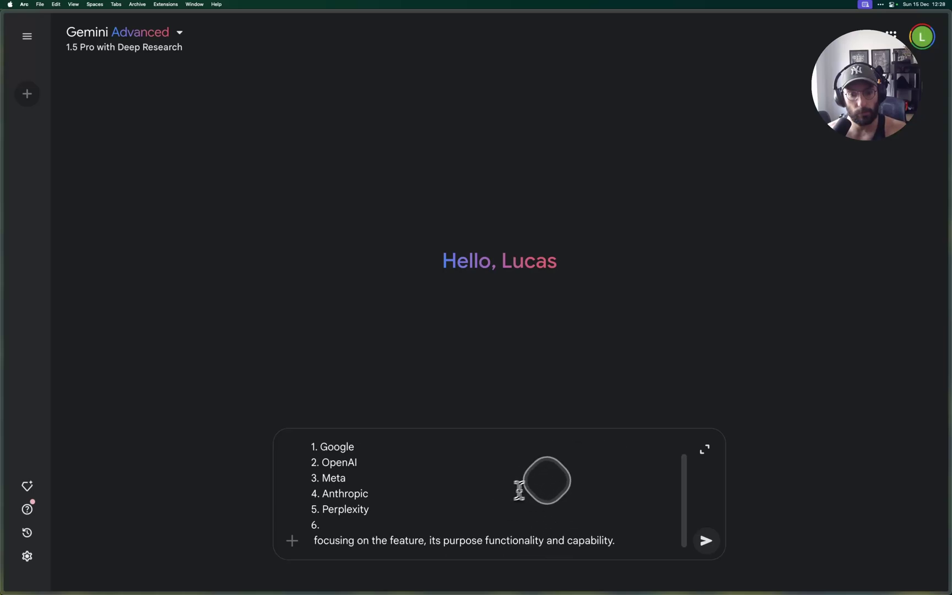
pyautogui.scroll(1, 546, 518)
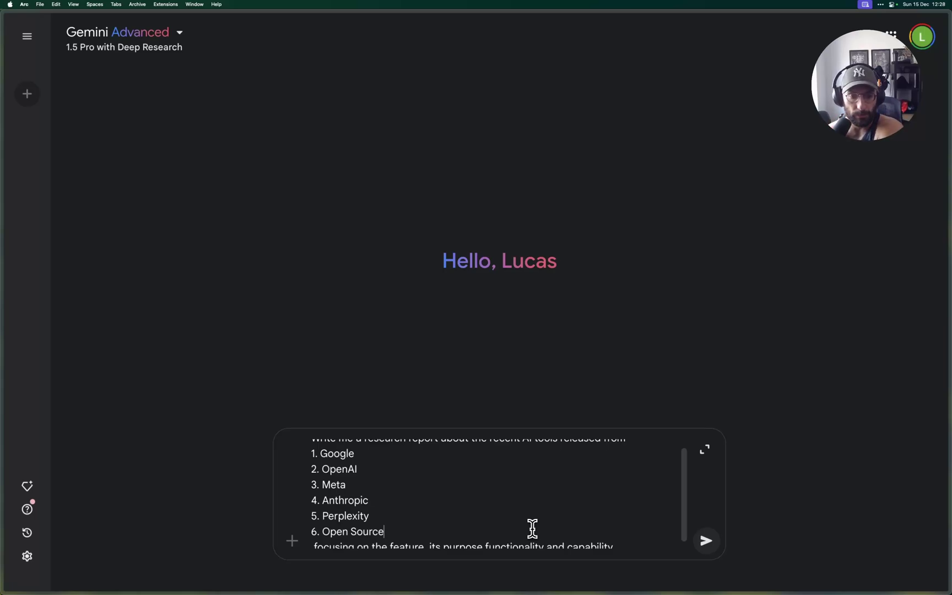
pyautogui.tripleClick(532, 529)
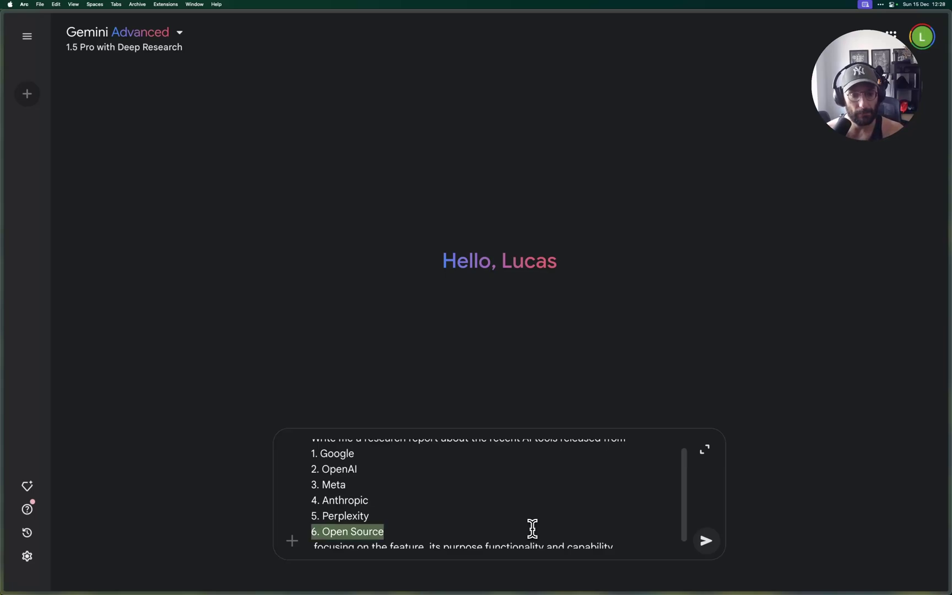
pyautogui.press('BackSpace')
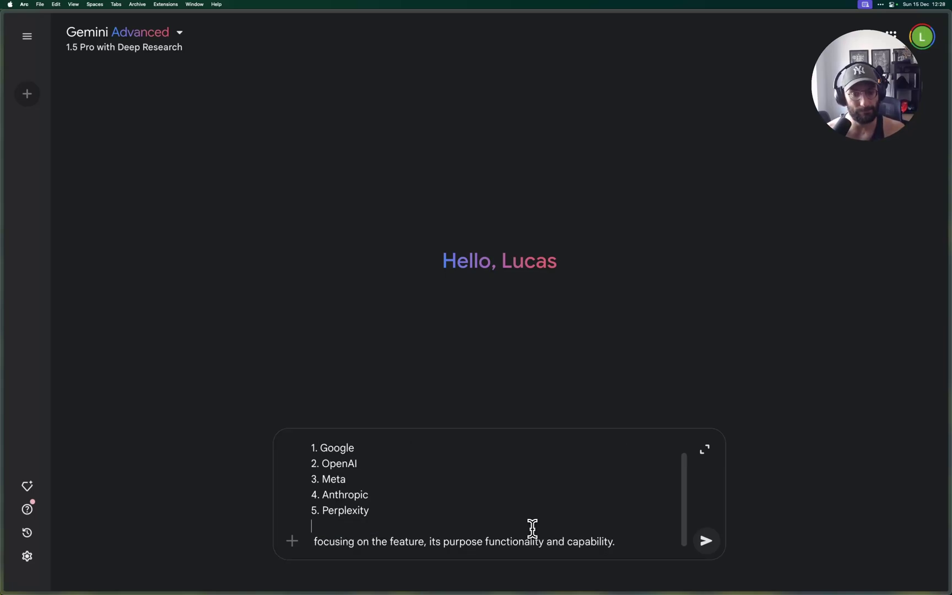
pyautogui.press('BackSpace')
pyautogui.hotkey('shift', 'Up')
pyautogui.hotkey('shift', 'Up')
pyautogui.hotkey('shift', 'Up')
pyautogui.hotkey('shift', 'Up')
pyautogui.hotkey('shift', 'Up')
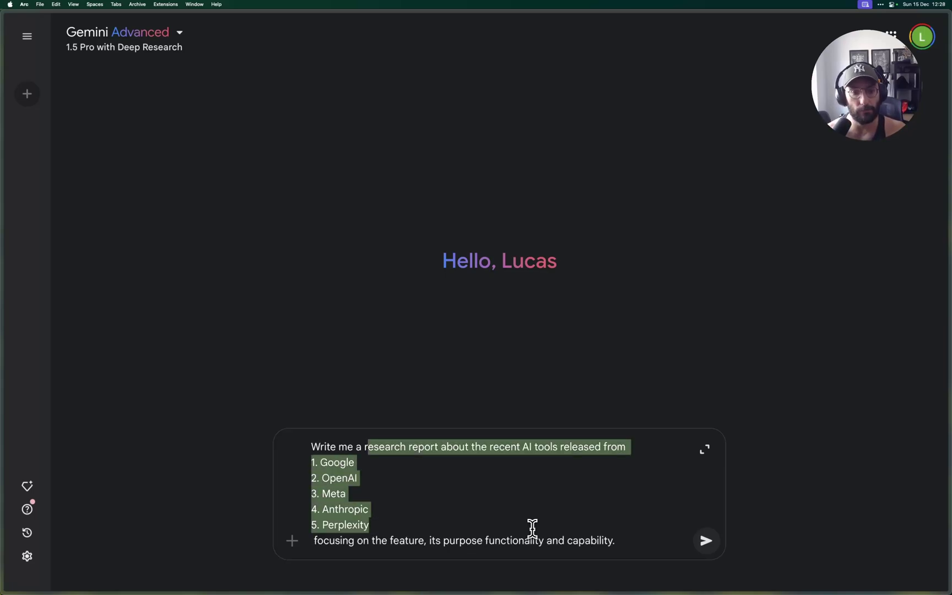
pyautogui.hotkey('shift', 'Down')
pyautogui.hotkey('shift', 'Down')
pyautogui.press('Right')
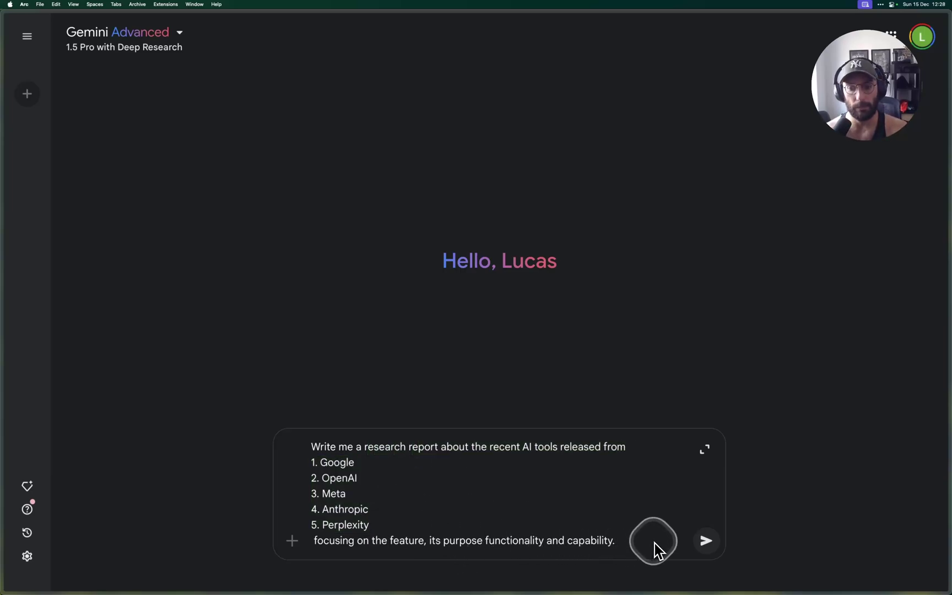
# - Submit the prompt and expand the full AI Tool Landscape Analysis research plan
pyautogui.click(706, 542)
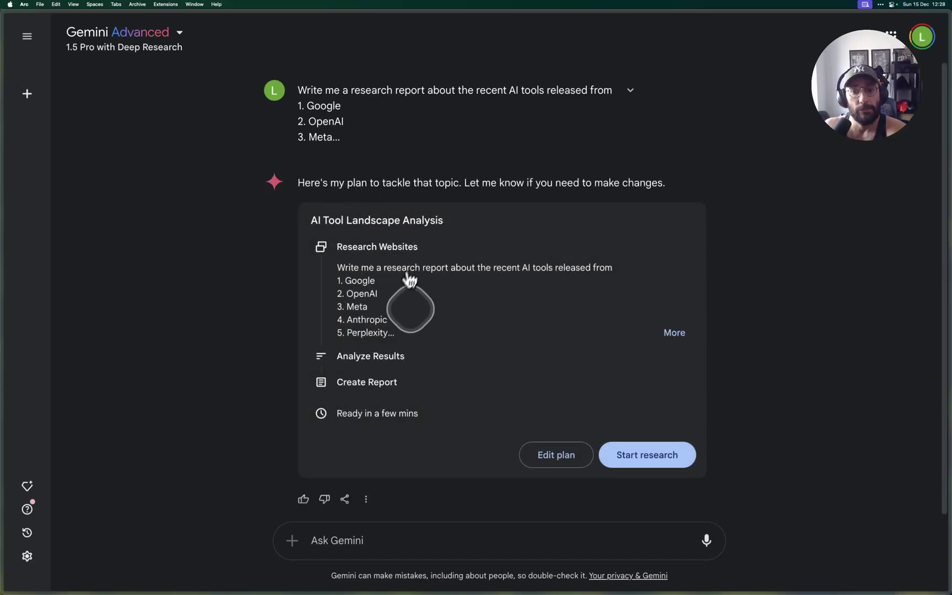
pyautogui.click(673, 333)
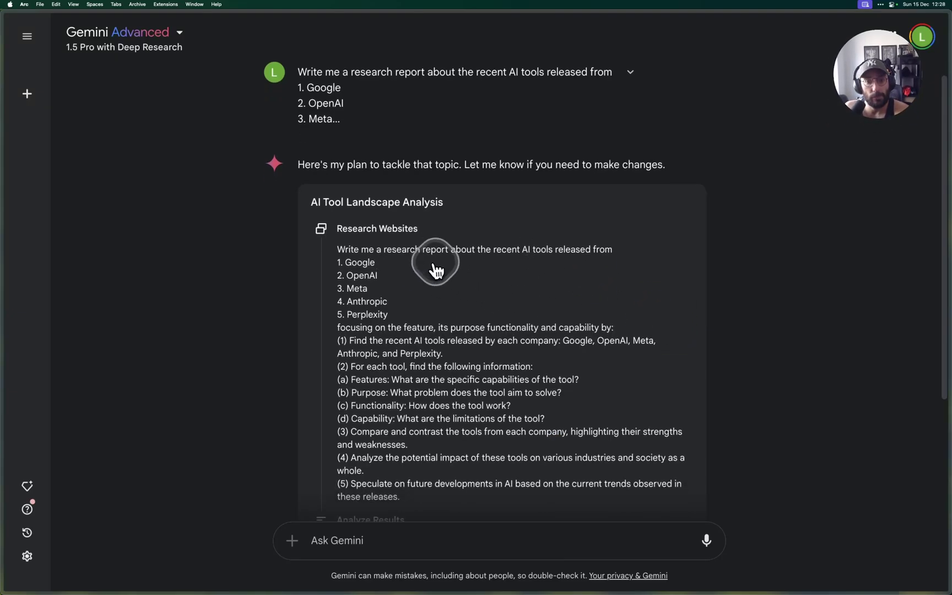
pyautogui.scroll(-2, 436, 266)
pyautogui.moveTo(355, 309); pyautogui.dragTo(443, 322)
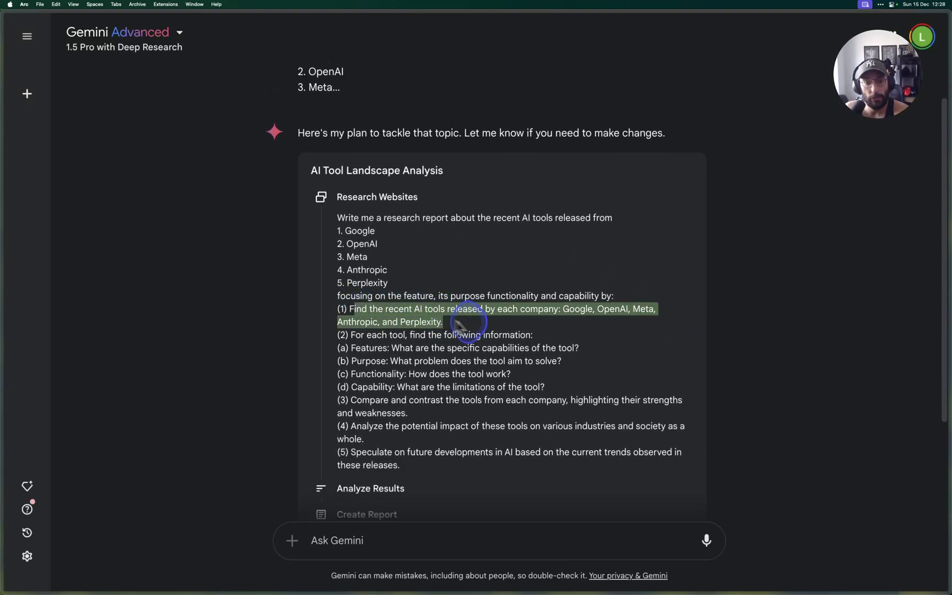
pyautogui.scroll(-1, 489, 337)
pyautogui.tripleClick(451, 320)
pyautogui.tripleClick(461, 334)
pyautogui.click(476, 353)
# - Read through the rest of the plan and start the research
pyautogui.scroll(-1, 479, 375)
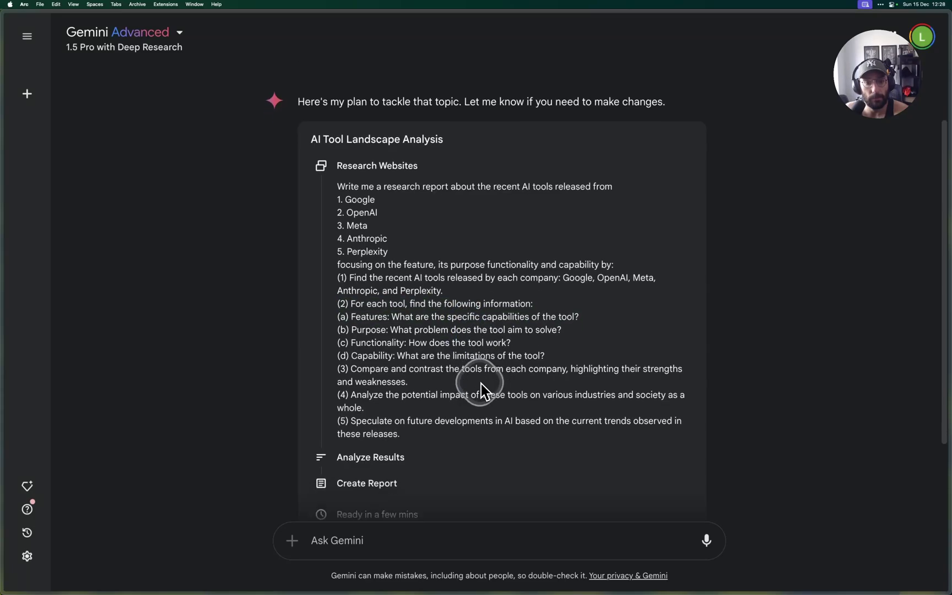
pyautogui.scroll(-1, 455, 370)
pyautogui.doubleClick(459, 386)
pyautogui.scroll(-1, 460, 388)
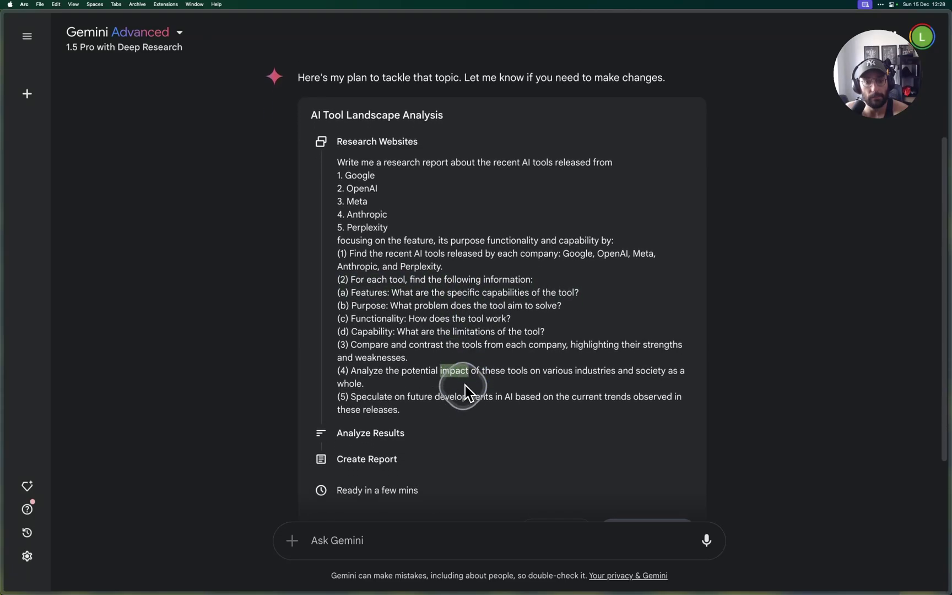
pyautogui.doubleClick(460, 398)
pyautogui.scroll(-4, 460, 398)
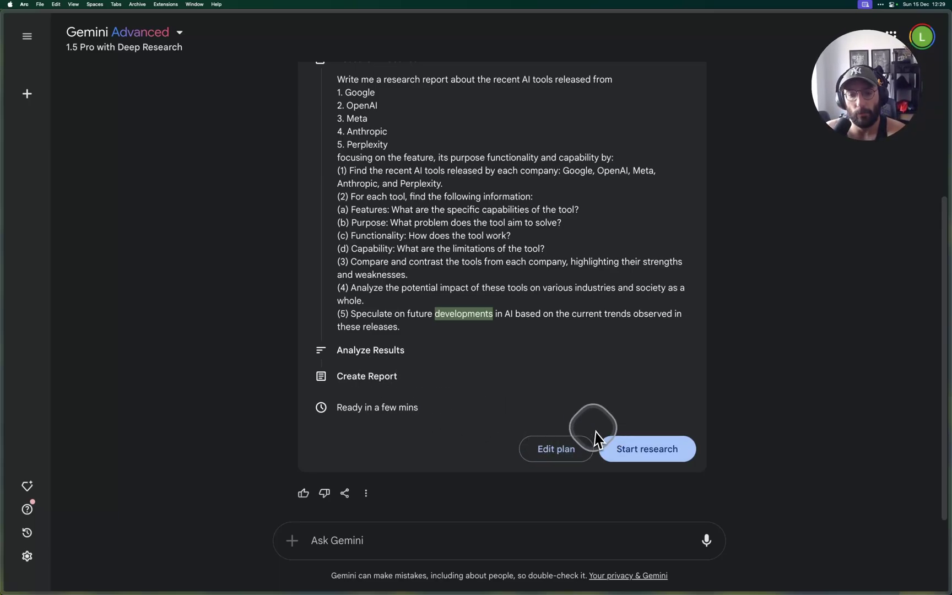
pyautogui.click(637, 456)
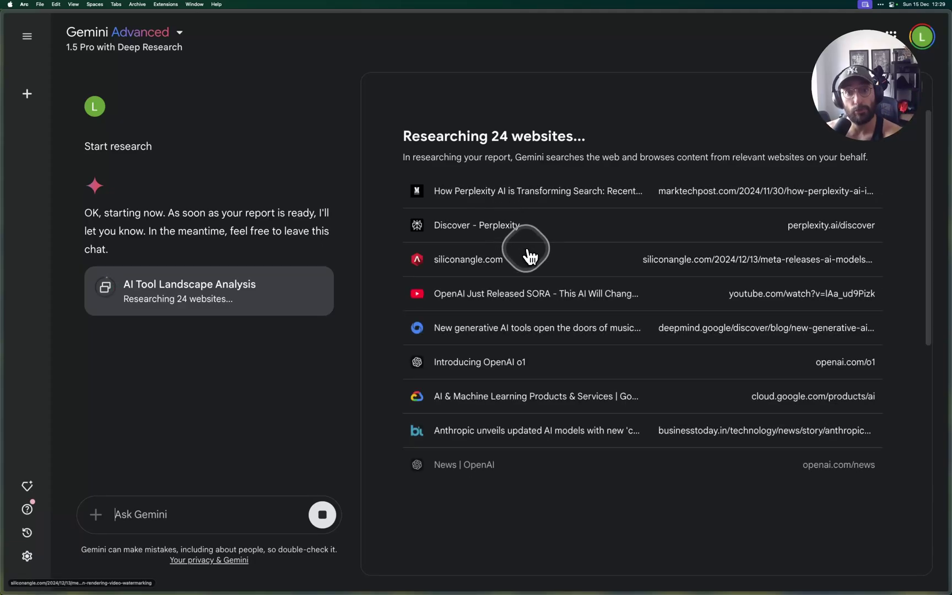
# - Scroll the 'Researching 24 websites' source list while the report is generated
pyautogui.scroll(-5, 528, 255)
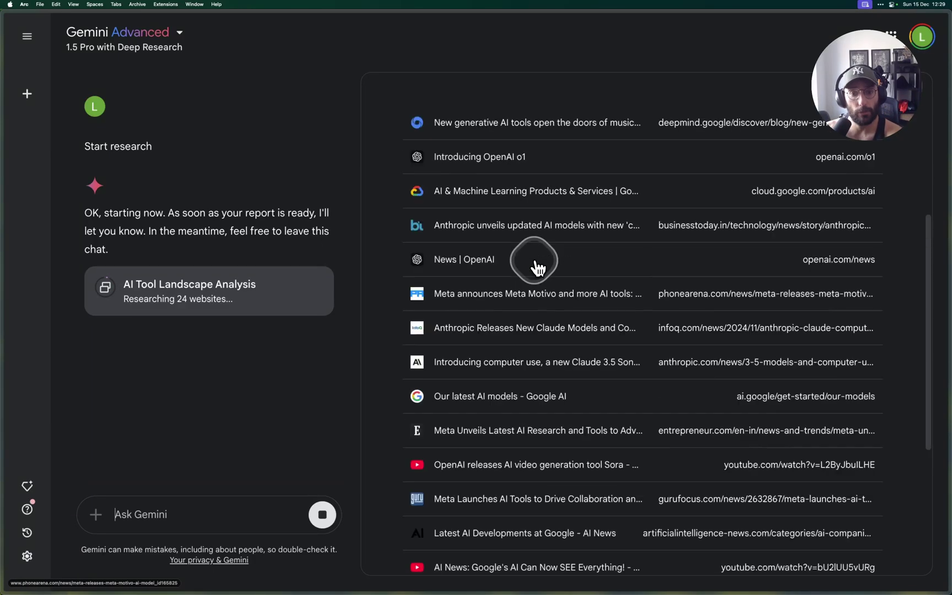
pyautogui.scroll(-5, 538, 268)
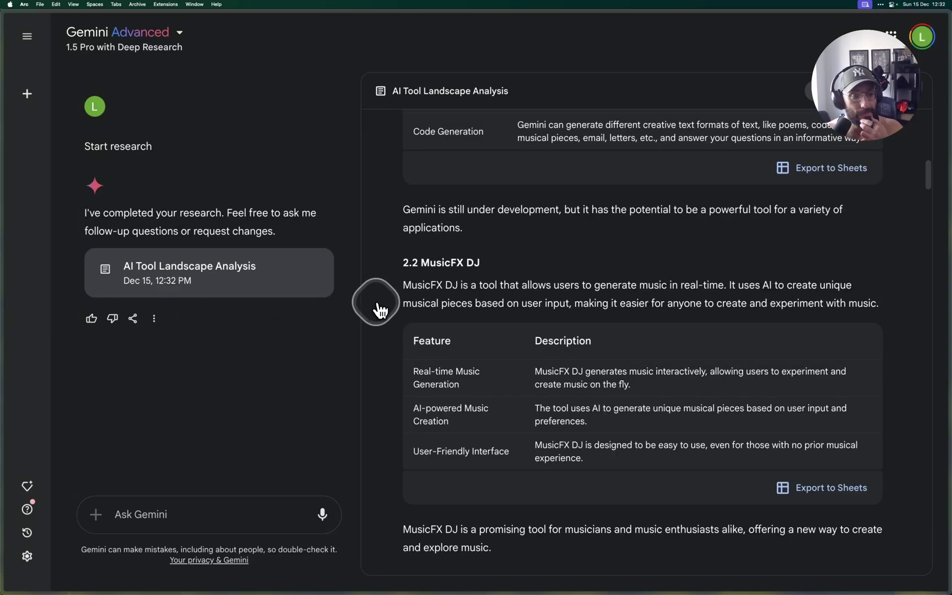
# - Scroll through the finished report and export it as a new 'AI Tool Landscape Analysis' Google Doc
pyautogui.scroll(6, 440, 312)
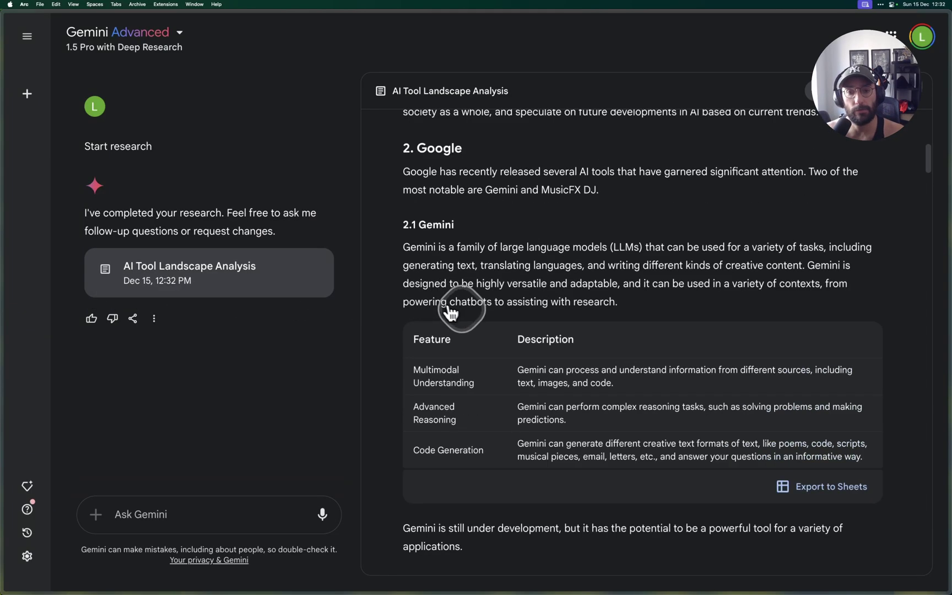
pyautogui.scroll(10, 452, 313)
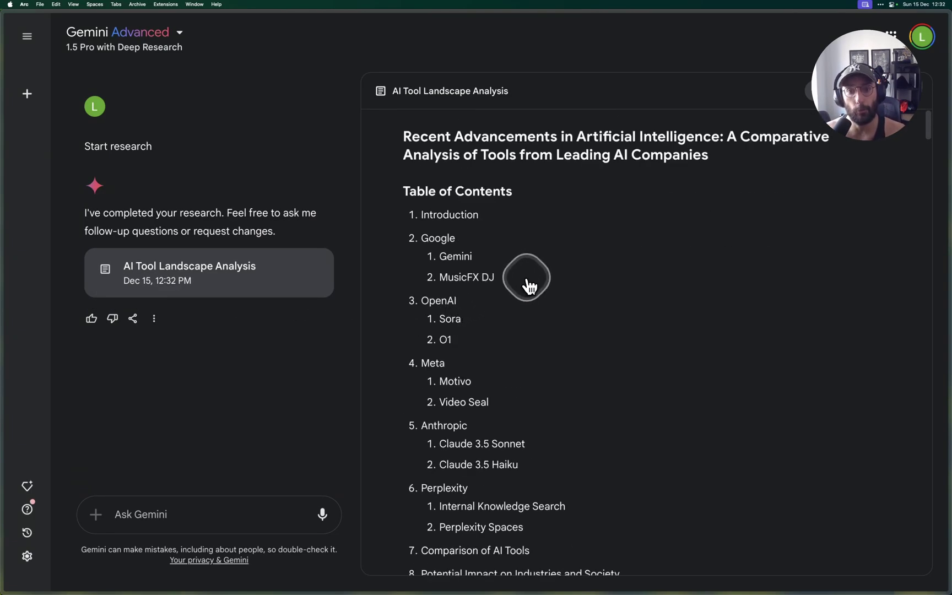
pyautogui.scroll(-12, 419, 201)
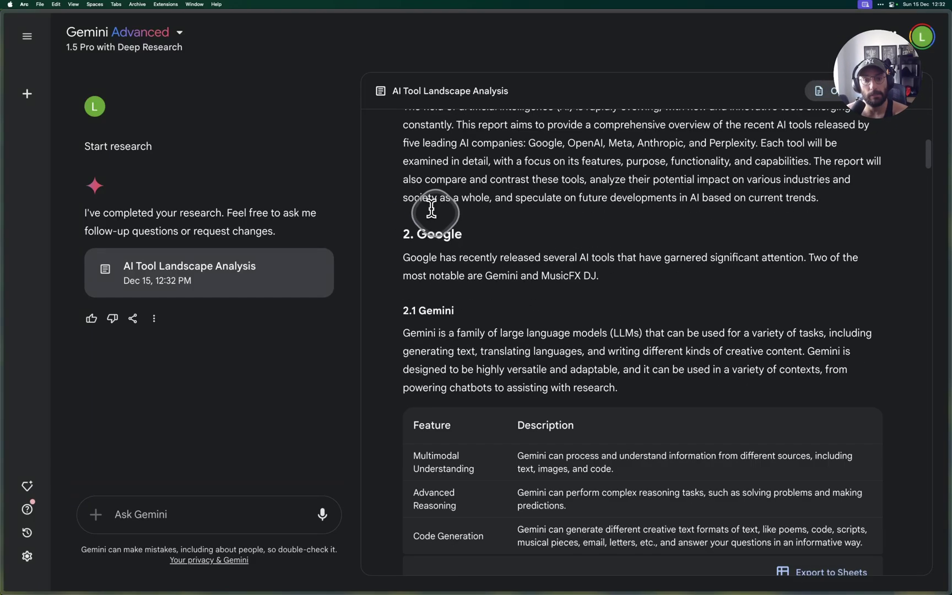
pyautogui.scroll(-11, 452, 220)
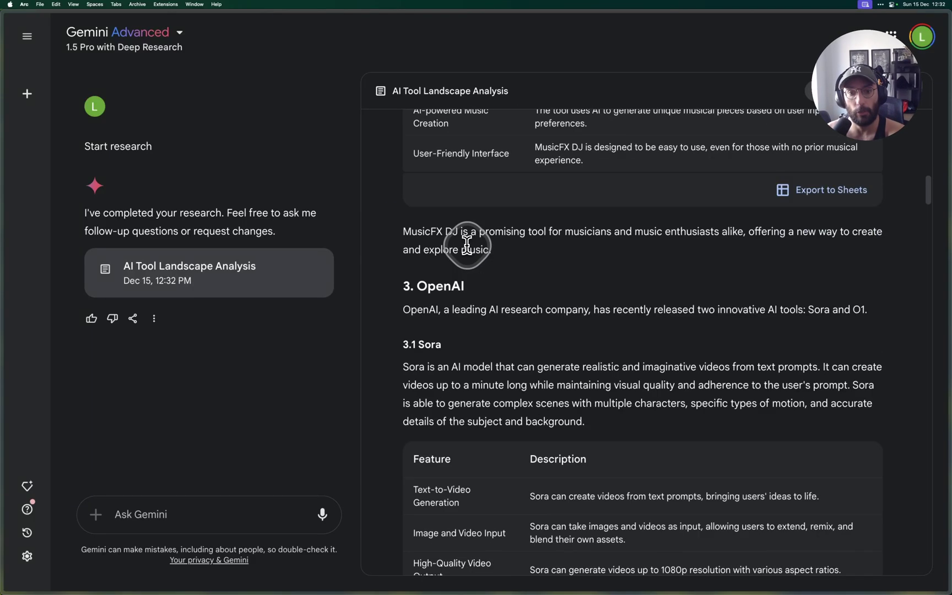
pyautogui.scroll(-7, 467, 245)
pyautogui.scroll(20, 480, 230)
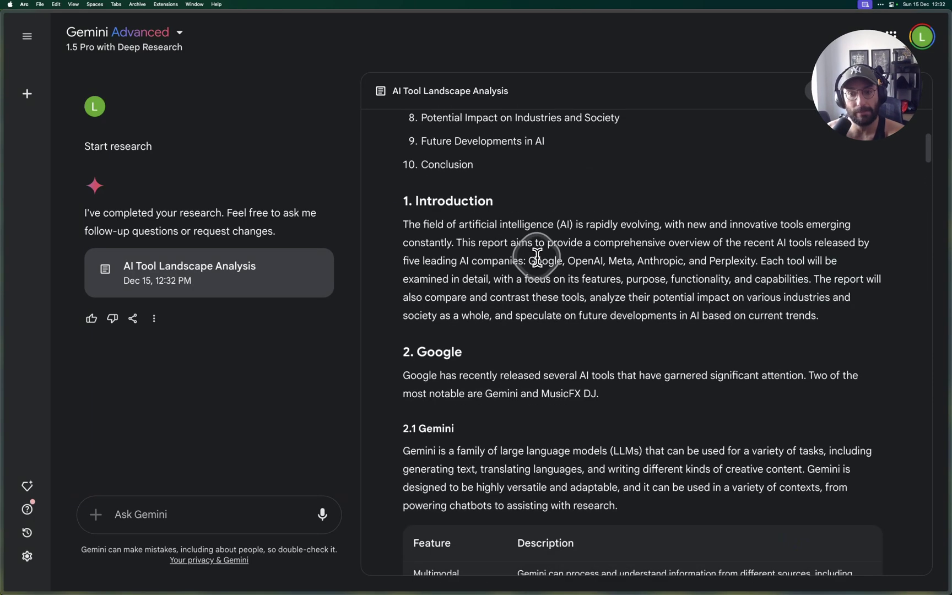
pyautogui.scroll(-20, 537, 255)
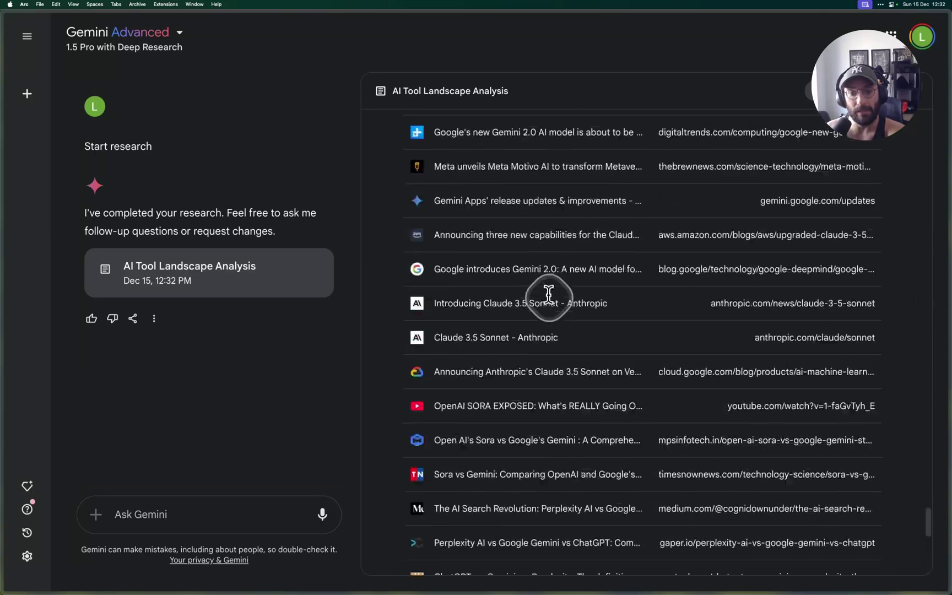
pyautogui.scroll(20, 549, 294)
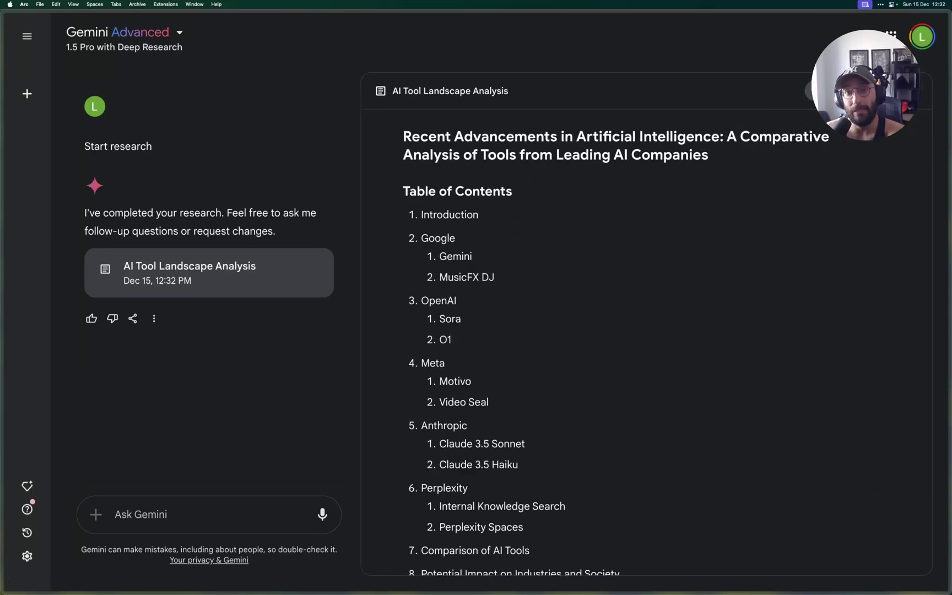
pyautogui.click(819, 91)
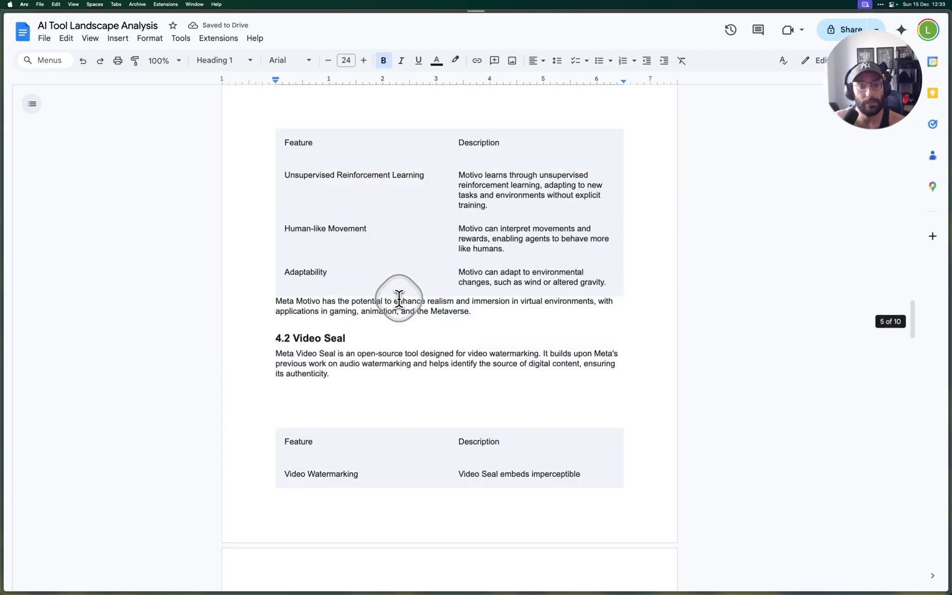
# - Review the report's three-line title and the Google introduction paragraph
pyautogui.scroll(20, 409, 338)
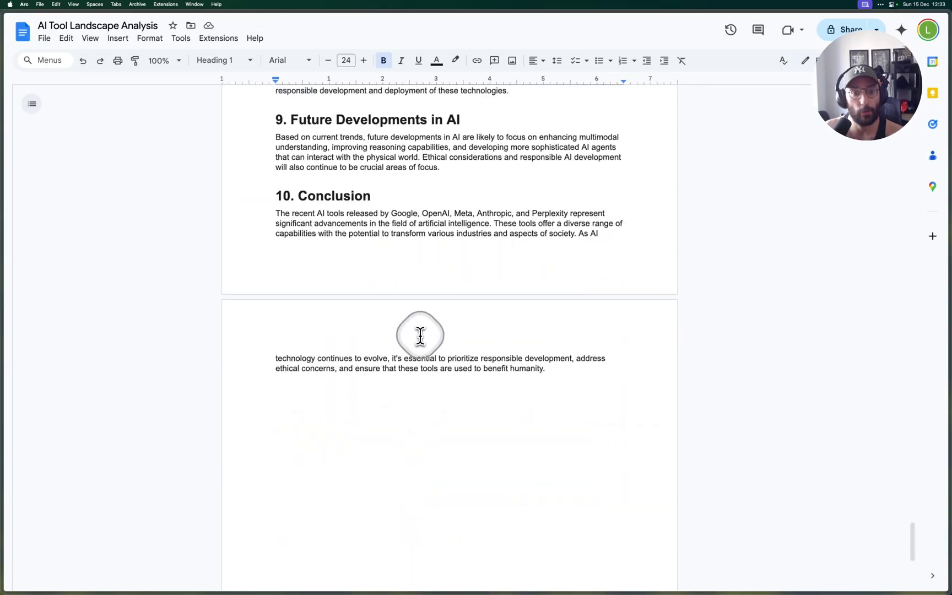
pyautogui.scroll(15, 421, 335)
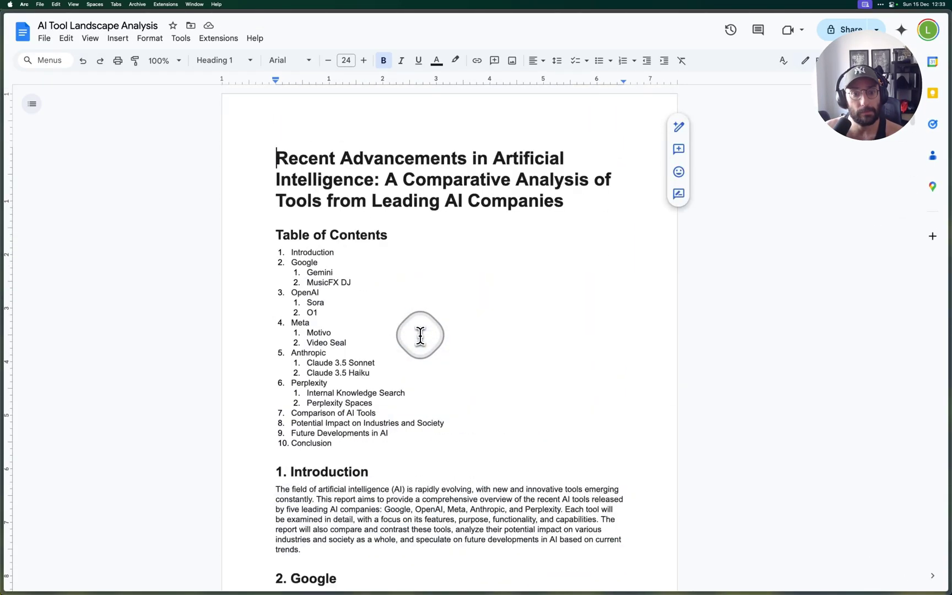
pyautogui.tripleClick(345, 155)
pyautogui.scroll(-5, 378, 206)
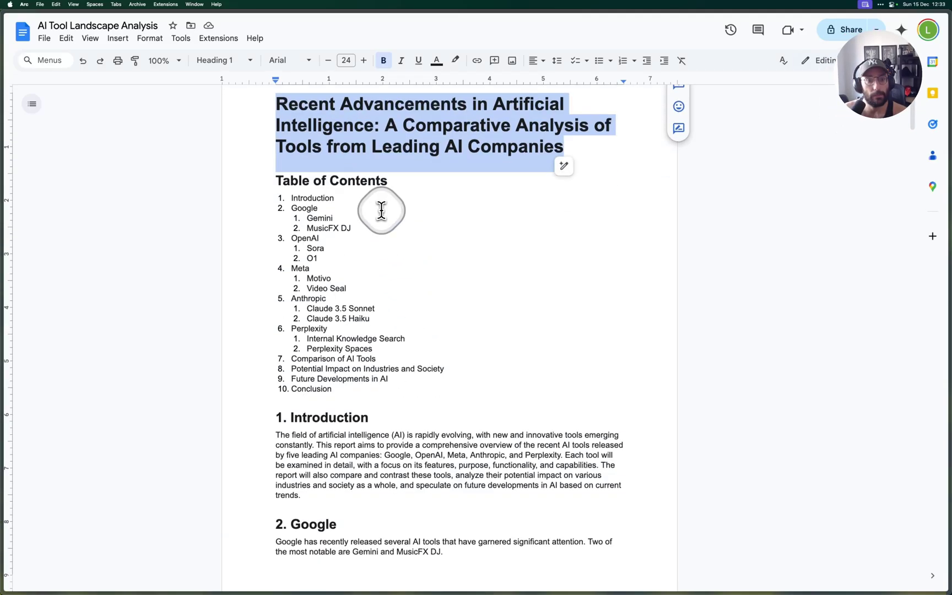
pyautogui.moveTo(274, 275); pyautogui.dragTo(341, 303)
pyautogui.scroll(-2, 345, 301)
pyautogui.scroll(-2, 344, 298)
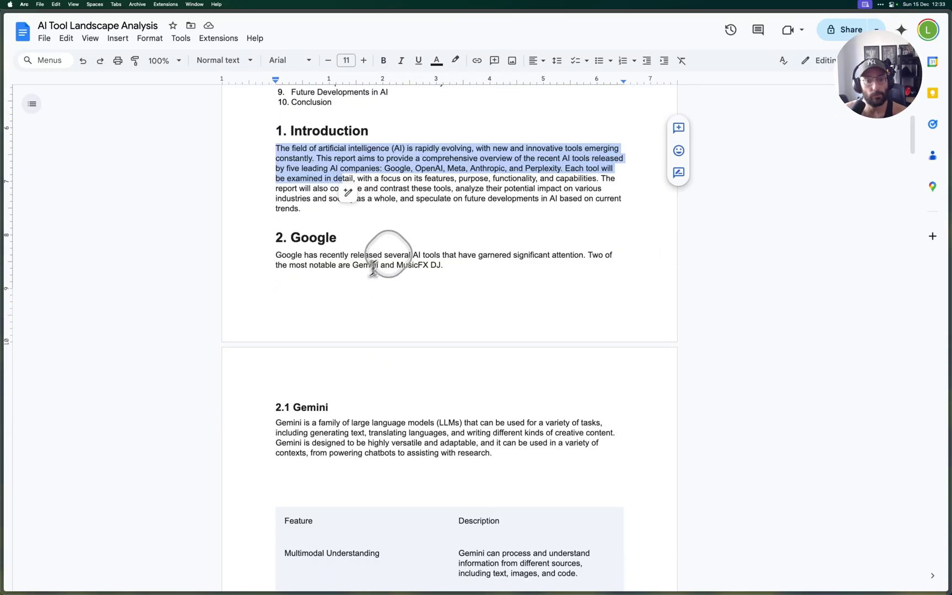
pyautogui.tripleClick(386, 251)
pyautogui.scroll(-2, 314, 267)
pyautogui.click(334, 302)
# - Read past the Gemini table, selecting the following paragraph and the Code Generation description
pyautogui.scroll(-2, 334, 308)
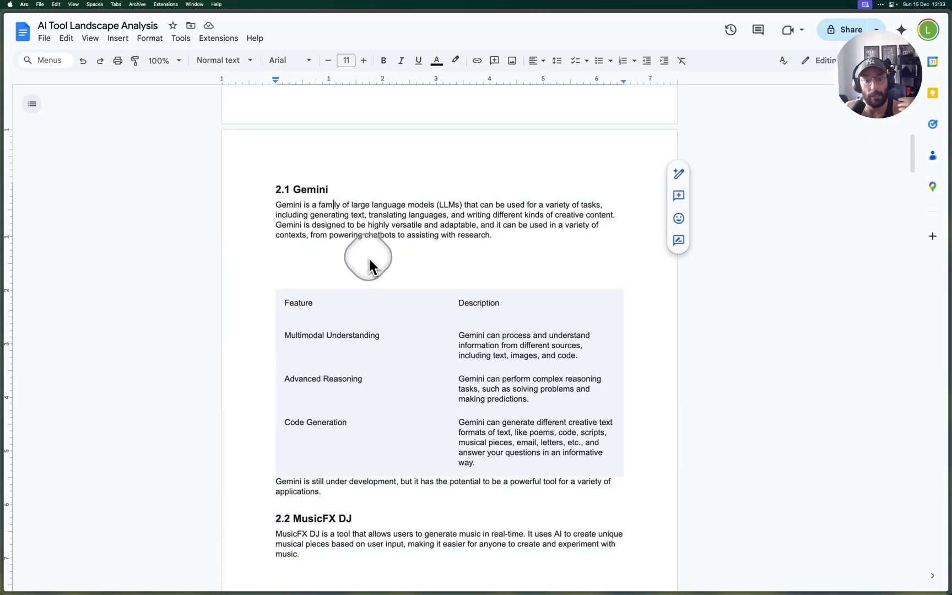
pyautogui.scroll(-2, 368, 261)
pyautogui.scroll(-4, 370, 256)
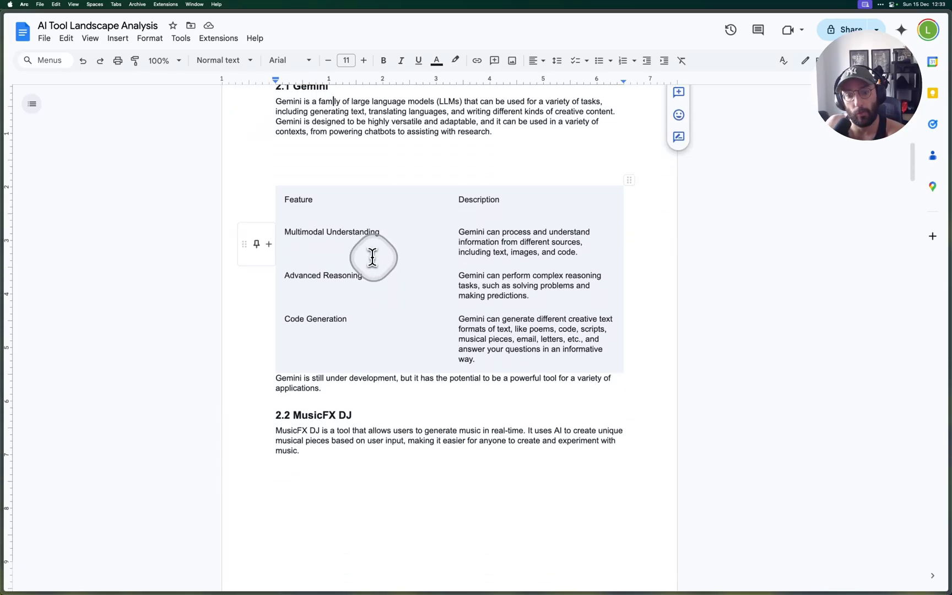
pyautogui.scroll(-2, 372, 257)
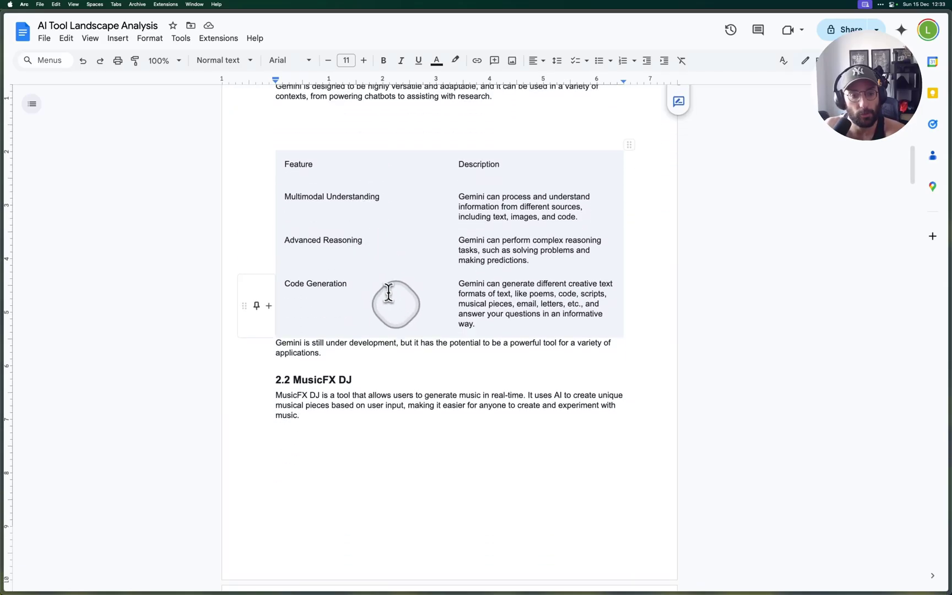
pyautogui.tripleClick(383, 343)
pyautogui.tripleClick(477, 287)
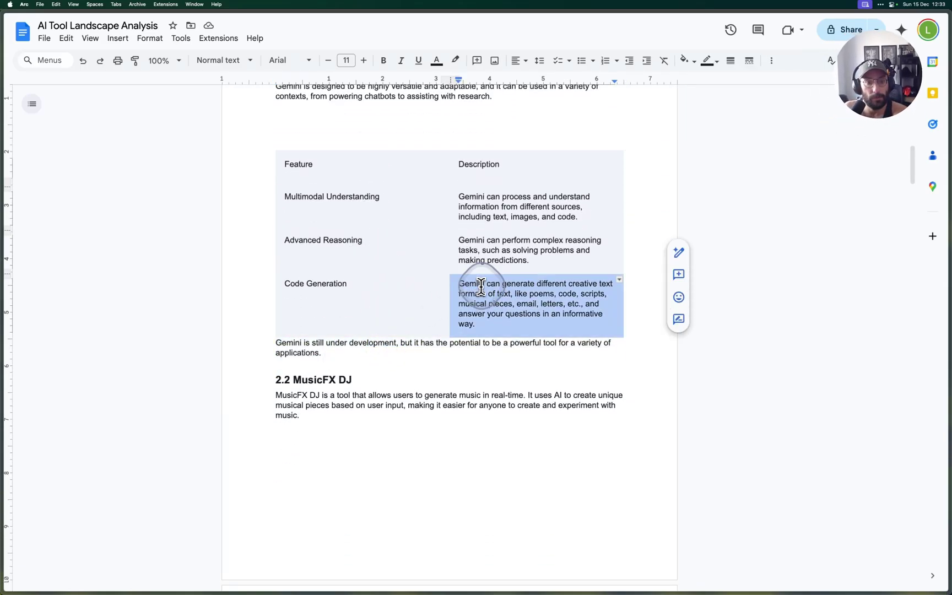
pyautogui.scroll(-20, 479, 287)
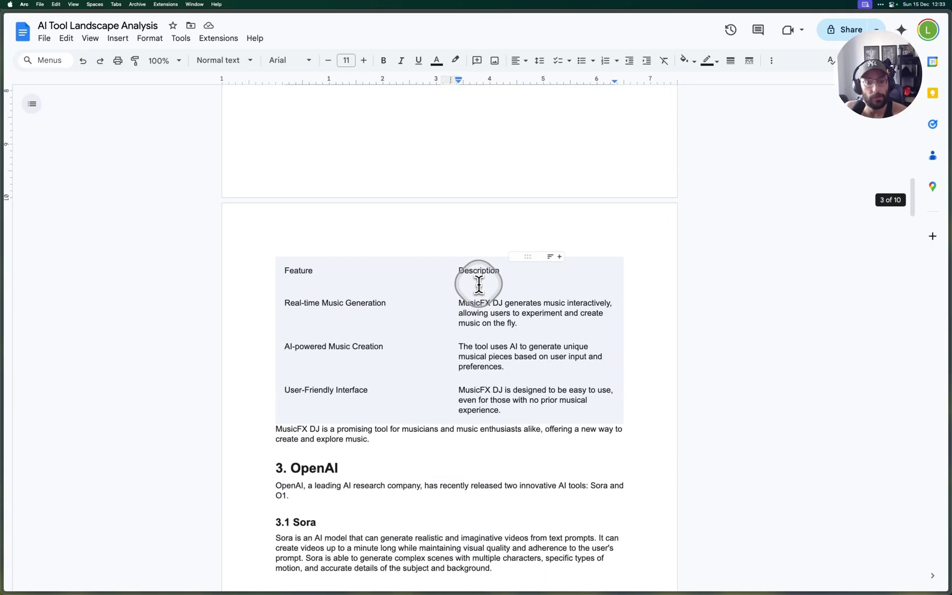
pyautogui.scroll(-6, 479, 282)
# - Continue from the Sora paragraph down to the 4.1 Motivo section
pyautogui.click(353, 192)
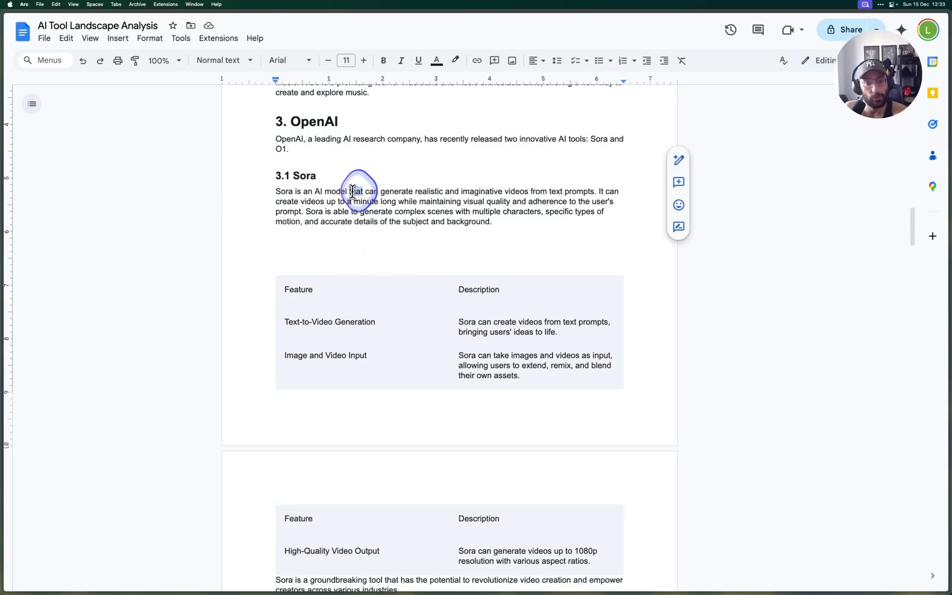
pyautogui.scroll(-7, 353, 193)
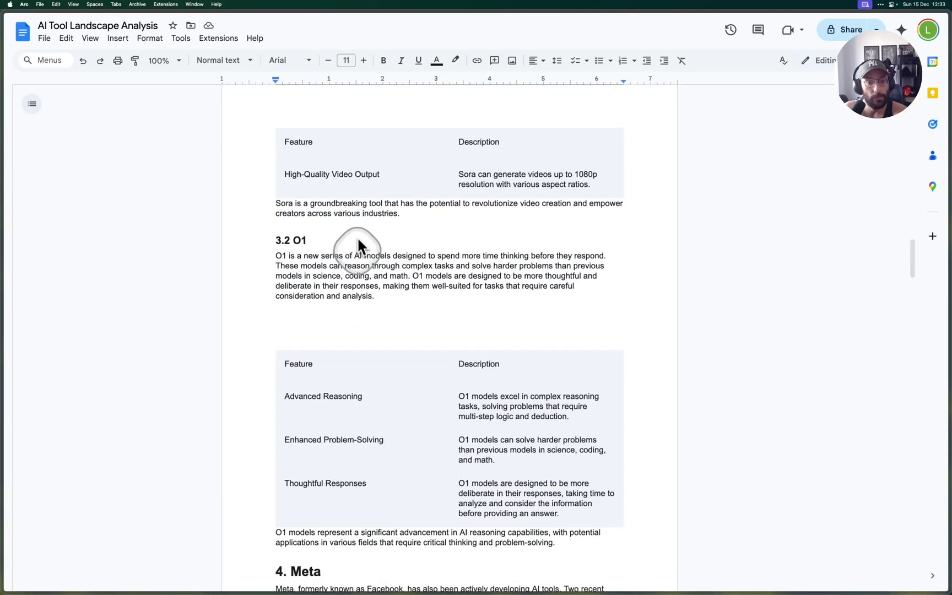
pyautogui.scroll(-8, 358, 254)
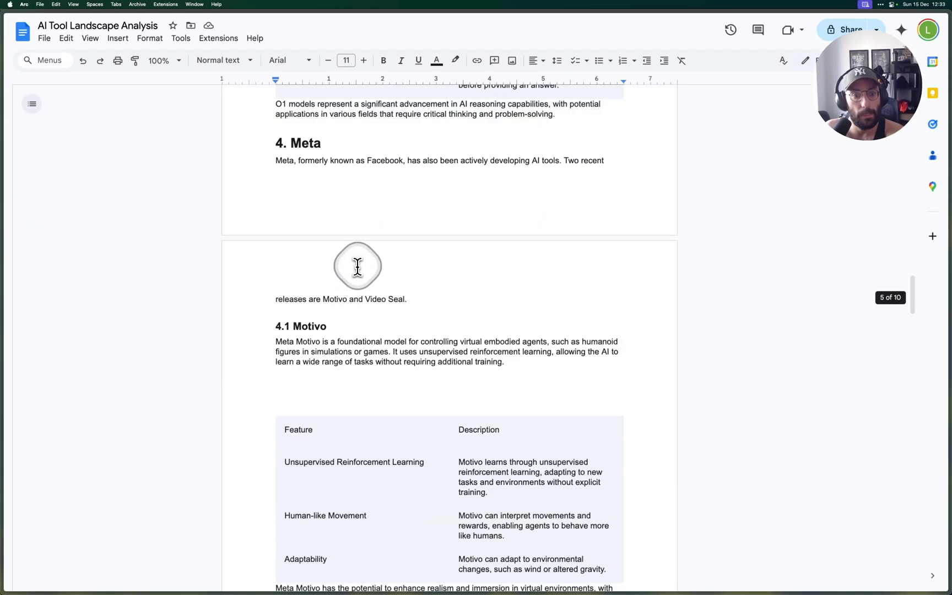
pyautogui.scroll(-3, 358, 266)
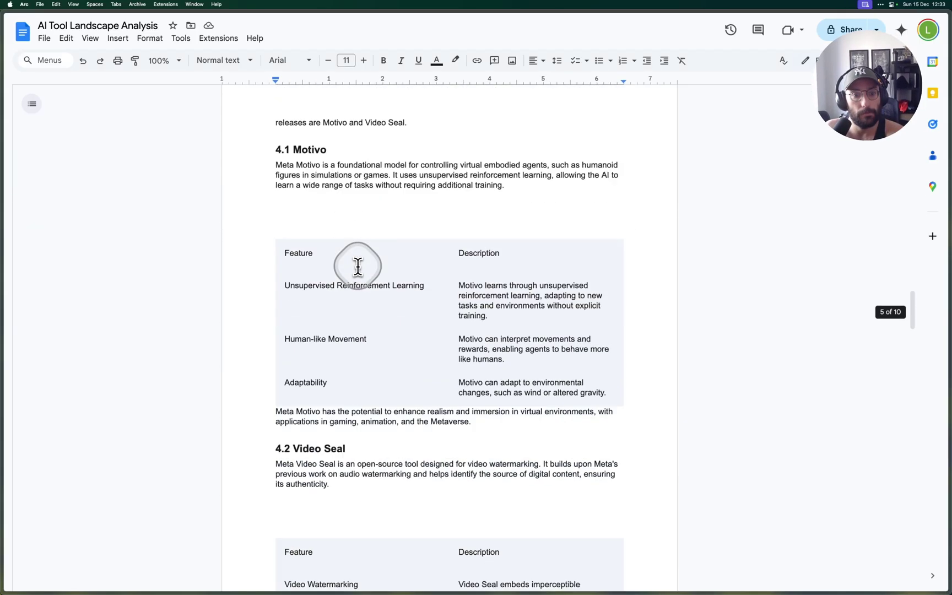
pyautogui.doubleClick(340, 164)
pyautogui.scroll(-1, 352, 171)
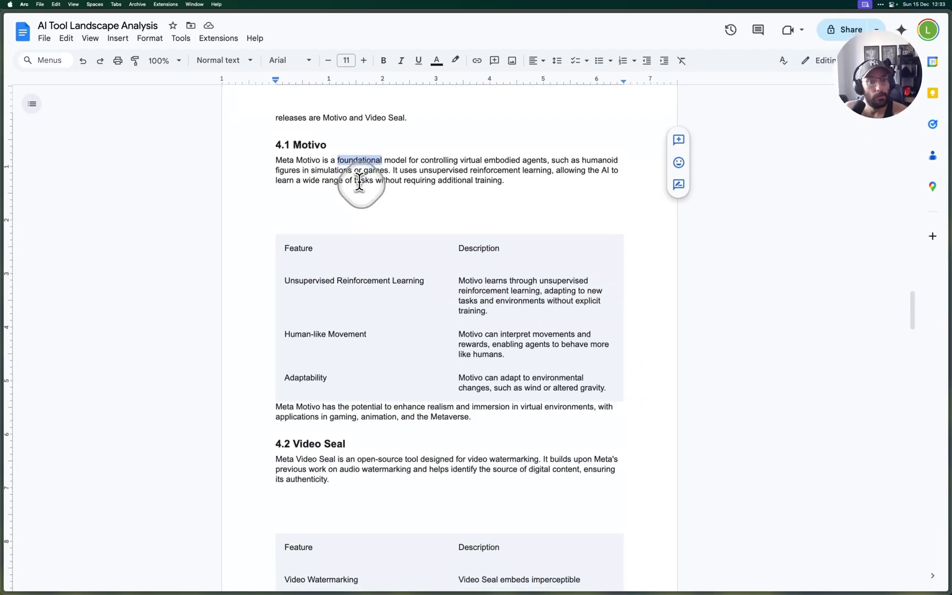
pyautogui.doubleClick(308, 160)
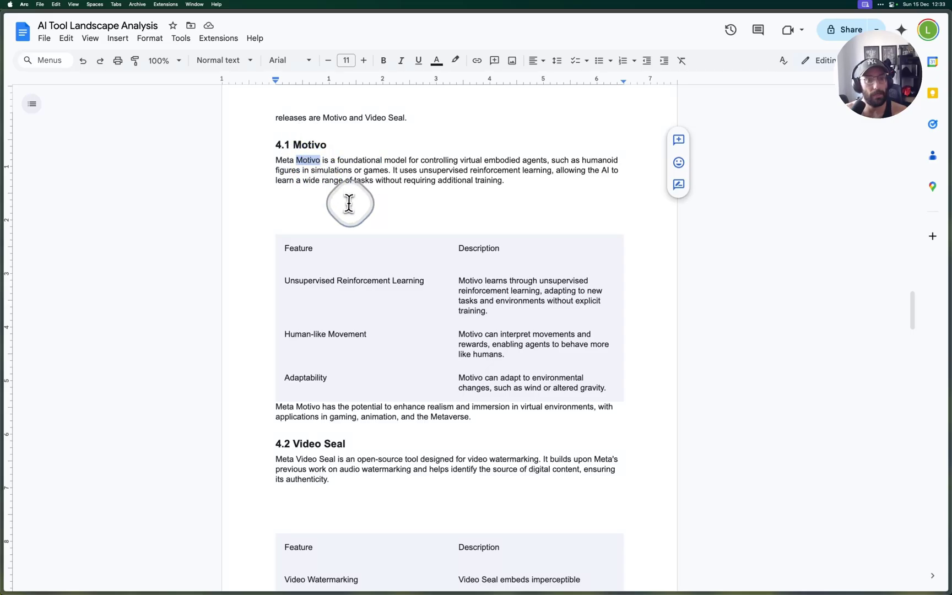
# - Select the phrase 'Meta Motivo' in the report
pyautogui.hotkey('shift', 'alt', 'Left')
pyautogui.press('Left')
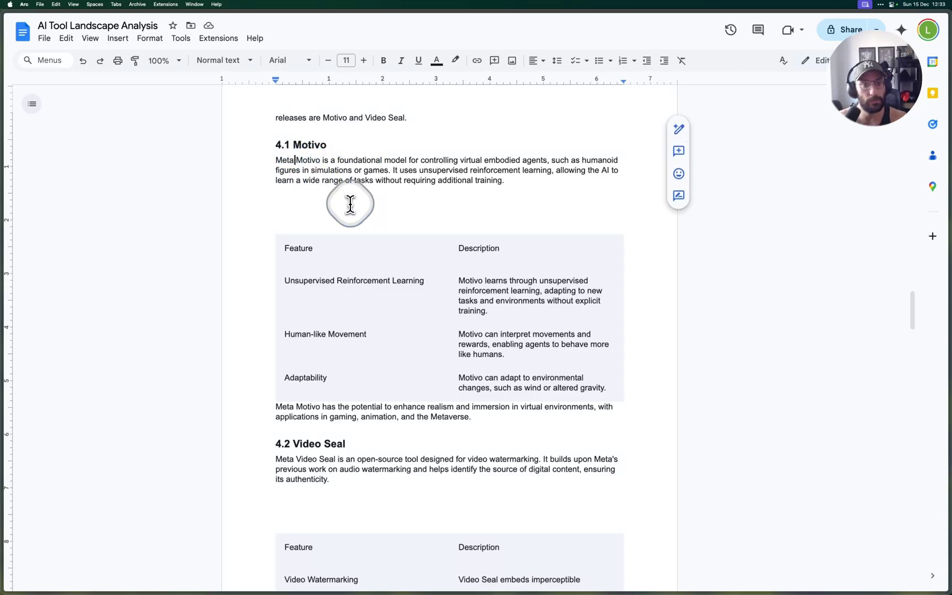
pyautogui.hotkey('alt', 'Right')
pyautogui.hotkey('shift', 'alt', 'Left')
pyautogui.hotkey('shift', 'alt', 'Left')
pyautogui.press('super+c')
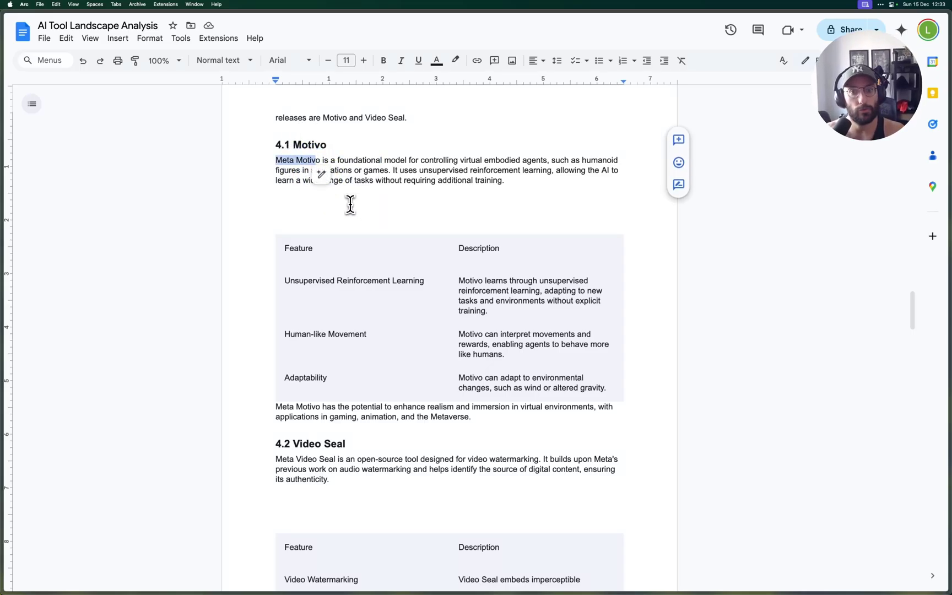
# - Search Google for 'Meta Motivo release' and open the Reuters result
pyautogui.press('super+t')
pyautogui.press('super+v')
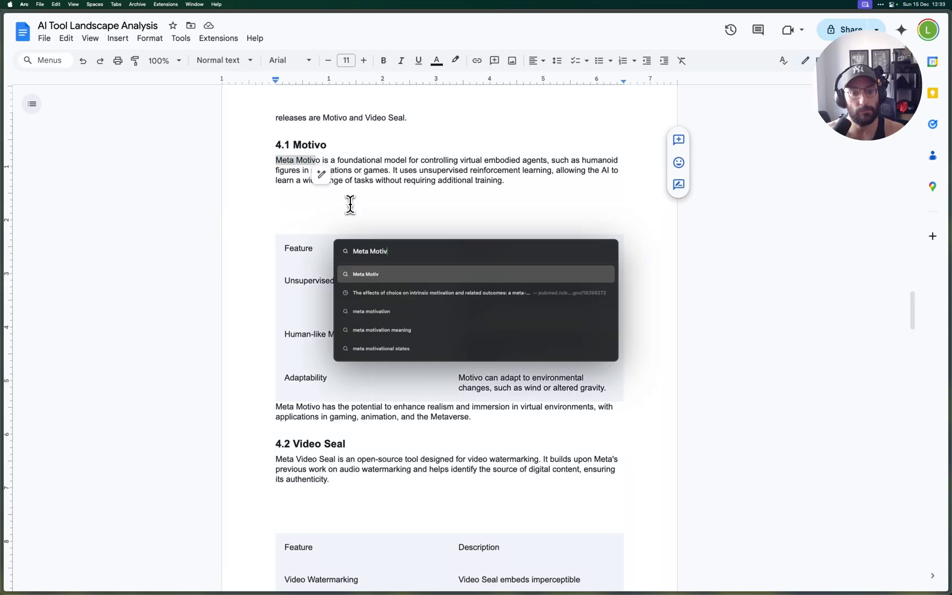
pyautogui.write('release')
pyautogui.press('Return')
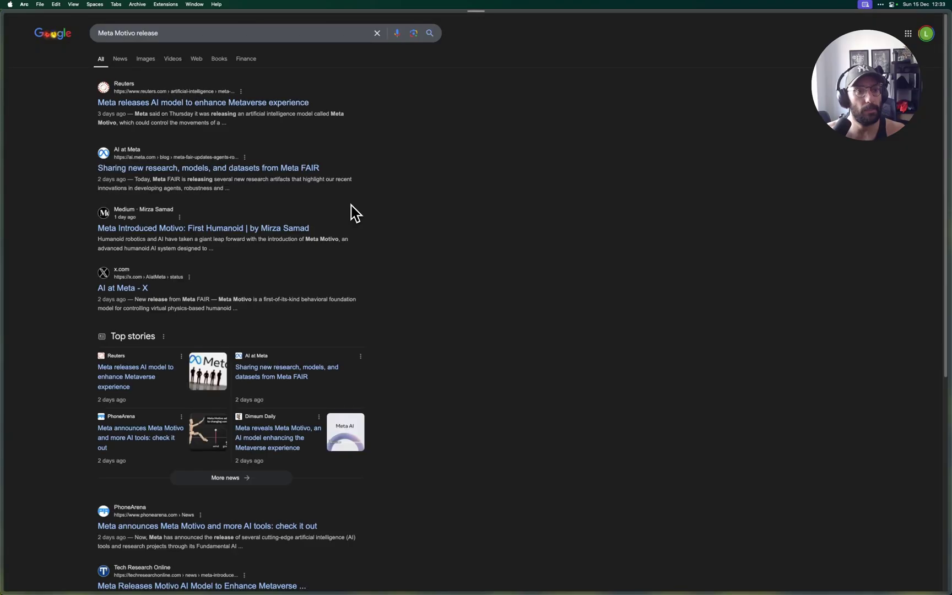
pyautogui.click(265, 100)
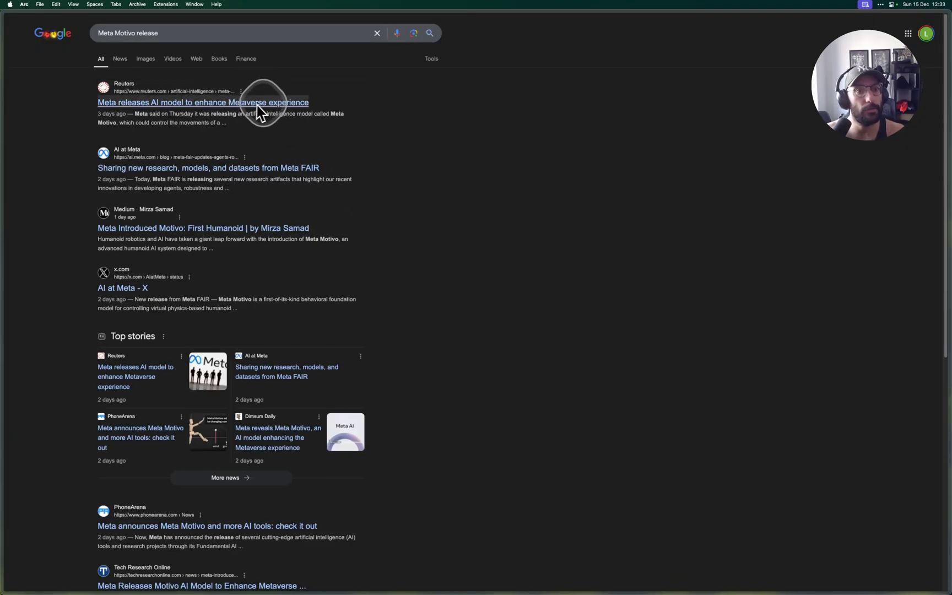
pyautogui.click(269, 125)
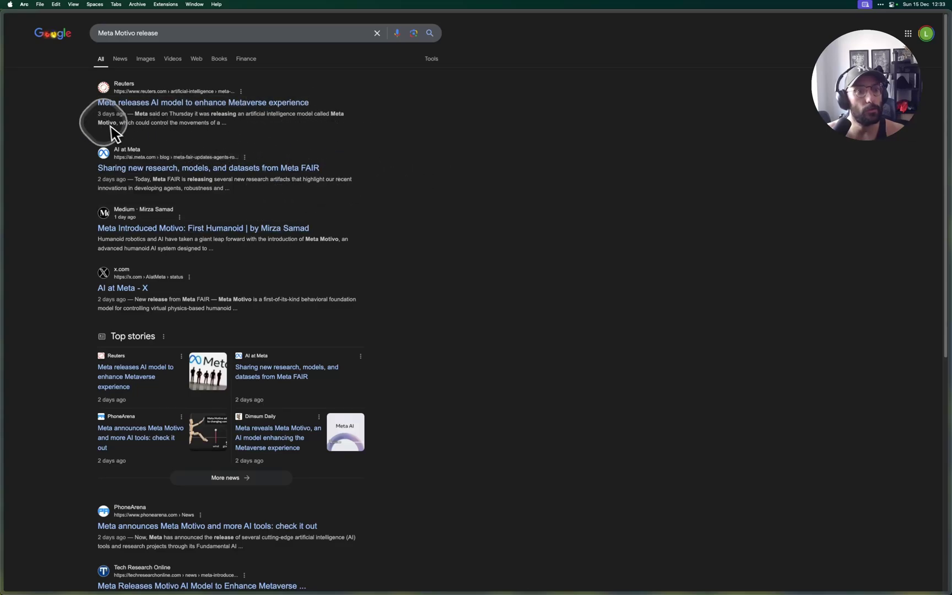
# - Return to the AI Tool Landscape Analysis report and scroll through its tables and sections
pyautogui.hotkey('ctrl', 'Tab')
pyautogui.scroll(-5, 463, 241)
pyautogui.scroll(-12, 459, 242)
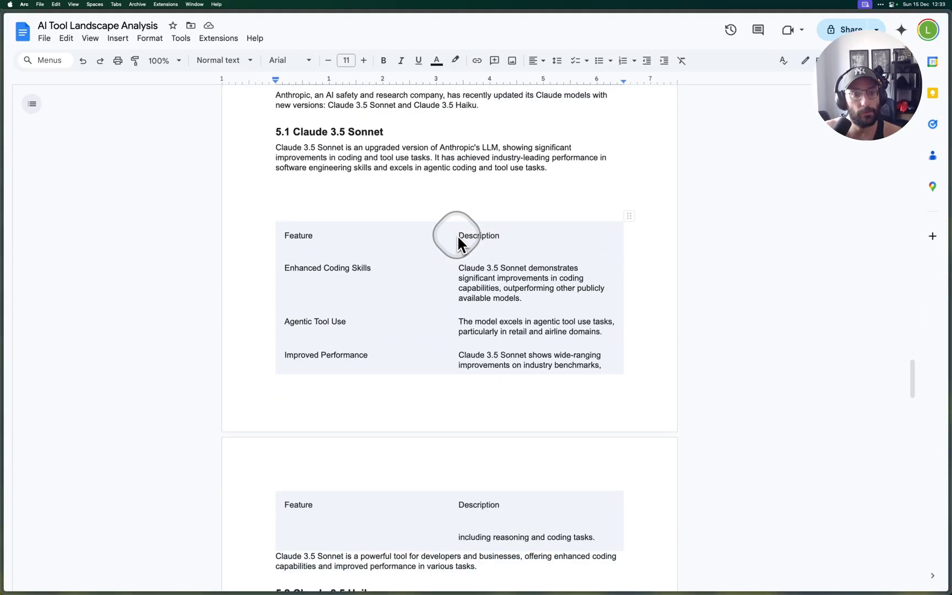
pyautogui.scroll(-20, 457, 234)
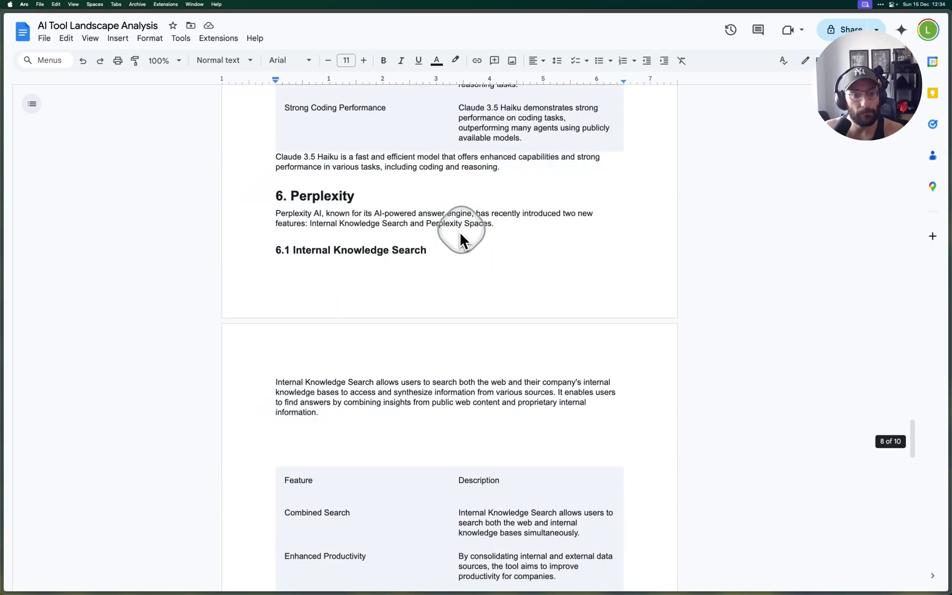
pyautogui.scroll(-13, 462, 232)
pyautogui.scroll(3, 462, 232)
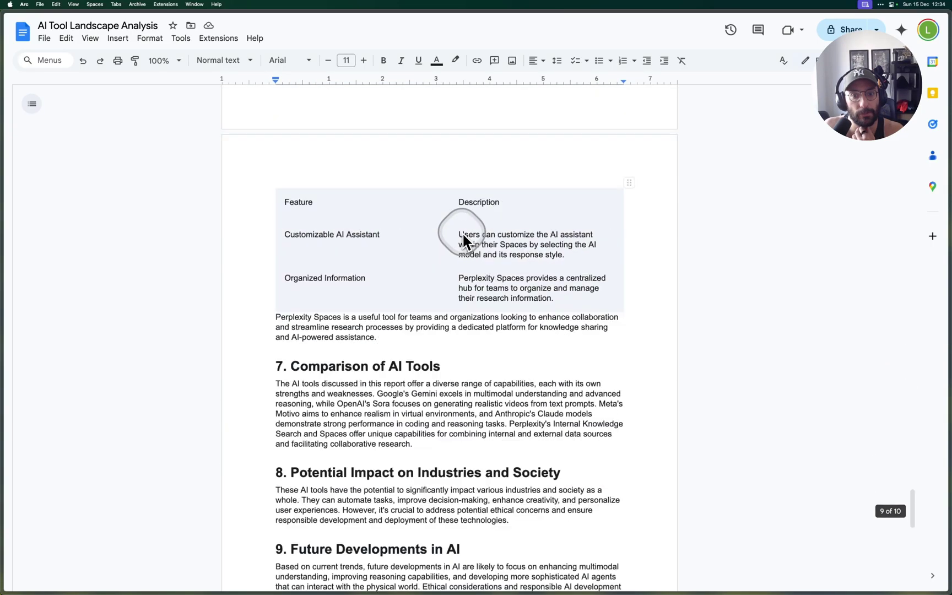
pyautogui.scroll(3, 454, 246)
pyautogui.scroll(-6, 451, 248)
pyautogui.scroll(8, 450, 251)
pyautogui.scroll(3, 447, 248)
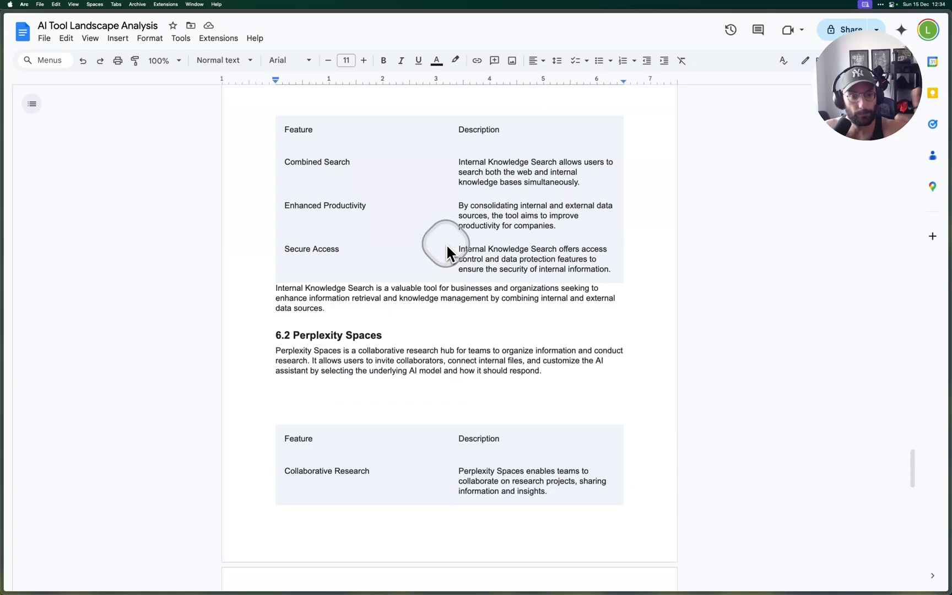
# - Look over the MusicFX DJ and Sora sections, then bring up Arc's open-tab switcher
pyautogui.scroll(-4, 447, 249)
pyautogui.scroll(2, 447, 249)
pyautogui.scroll(-5, 447, 250)
pyautogui.scroll(5, 447, 249)
pyautogui.scroll(6, 447, 249)
pyautogui.scroll(-1, 447, 250)
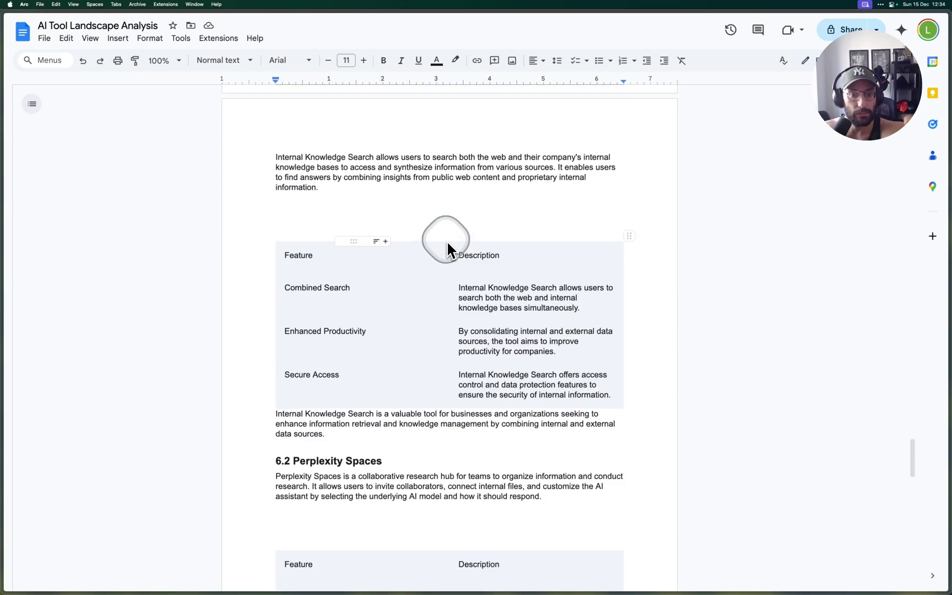
pyautogui.scroll(-10, 446, 240)
pyautogui.scroll(-10, 446, 247)
pyautogui.scroll(8, 442, 254)
pyautogui.scroll(20, 441, 259)
pyautogui.hotkey('ctrl', 'Tab')
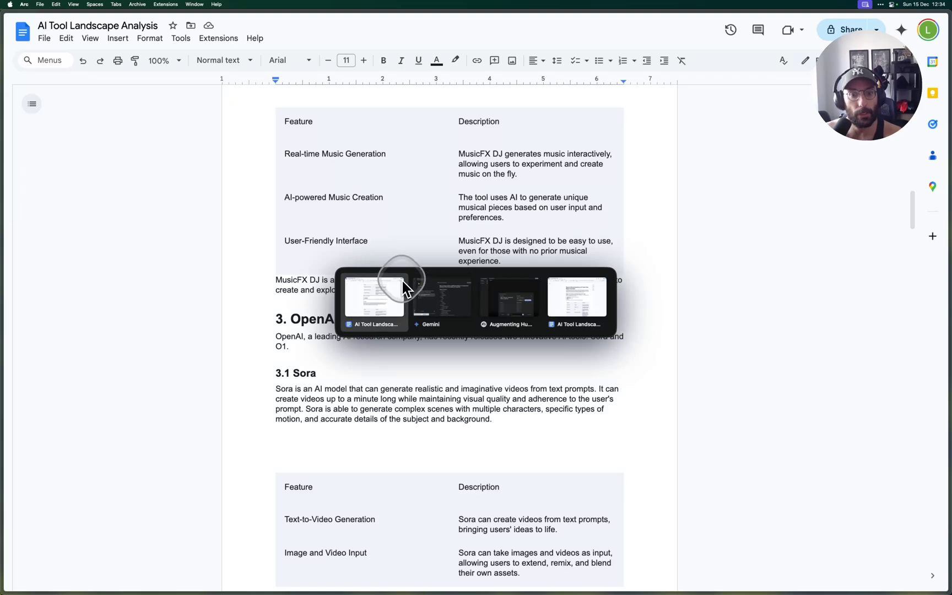
# - Switch to the Gemini tab and scroll through the AI Tool Landscape Analysis report and its sources
pyautogui.click(435, 295)
pyautogui.scroll(-20, 492, 283)
pyautogui.scroll(20, 597, 311)
pyautogui.scroll(20, 597, 312)
pyautogui.scroll(-10, 595, 314)
pyautogui.scroll(8, 596, 314)
pyautogui.scroll(-1, 507, 331)
pyautogui.scroll(-2, 507, 330)
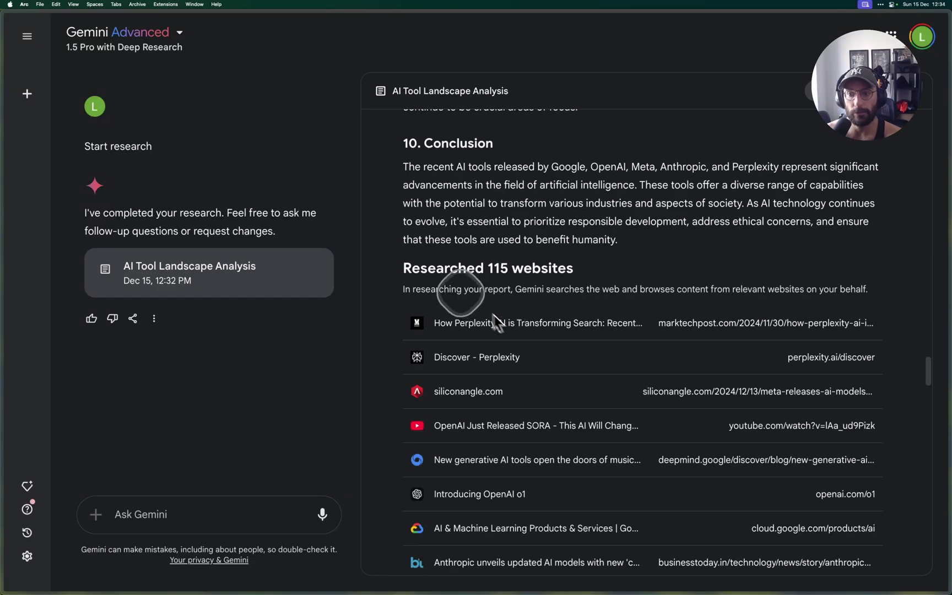
pyautogui.scroll(-15, 425, 347)
pyautogui.moveTo(403, 283); pyautogui.dragTo(473, 297)
pyautogui.scroll(20, 474, 292)
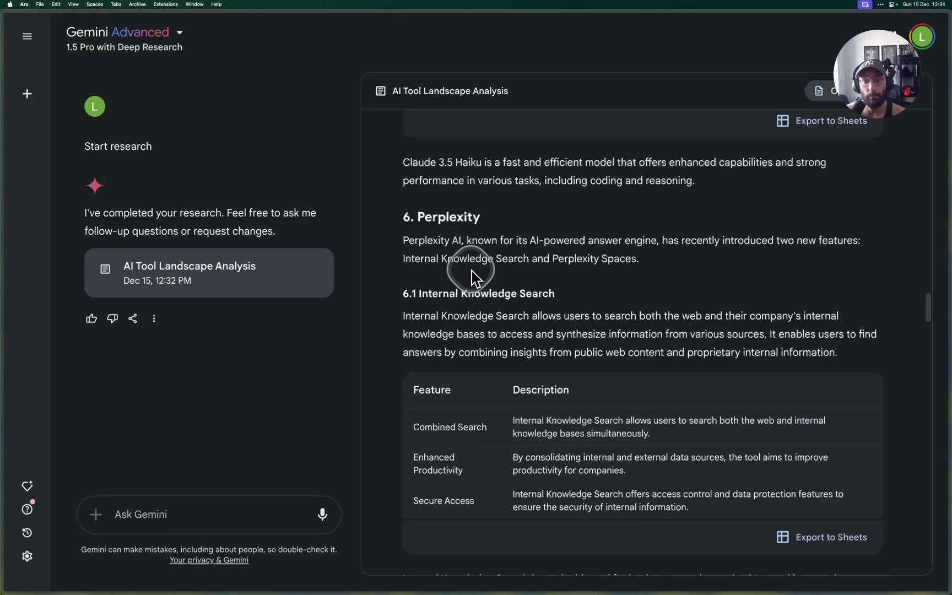
pyautogui.scroll(-5, 480, 289)
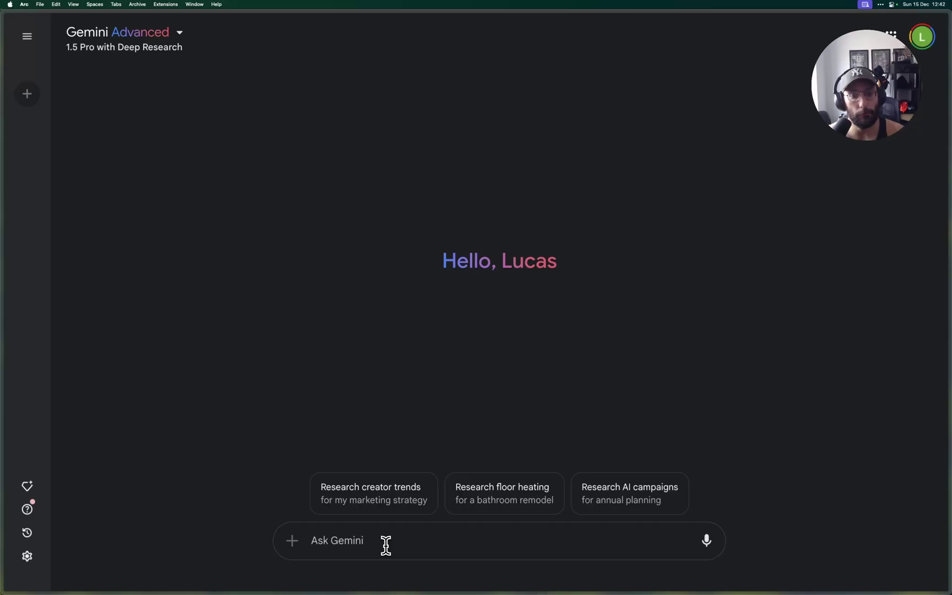
# - Send a research request on AI trends from October 2024 to December 15th using only arXiv papers
pyautogui.write('Re')
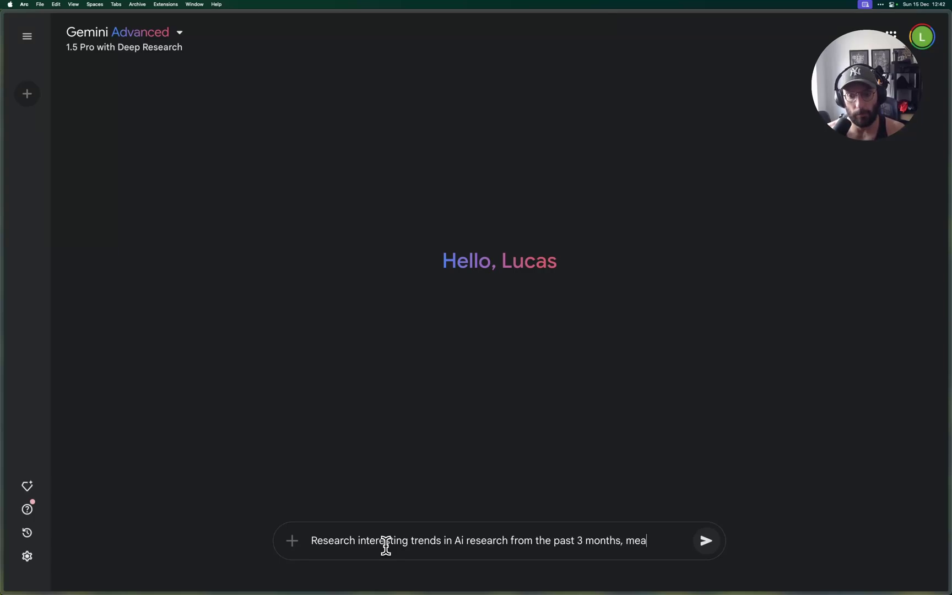
pyautogui.write('rom october 2024 to december')
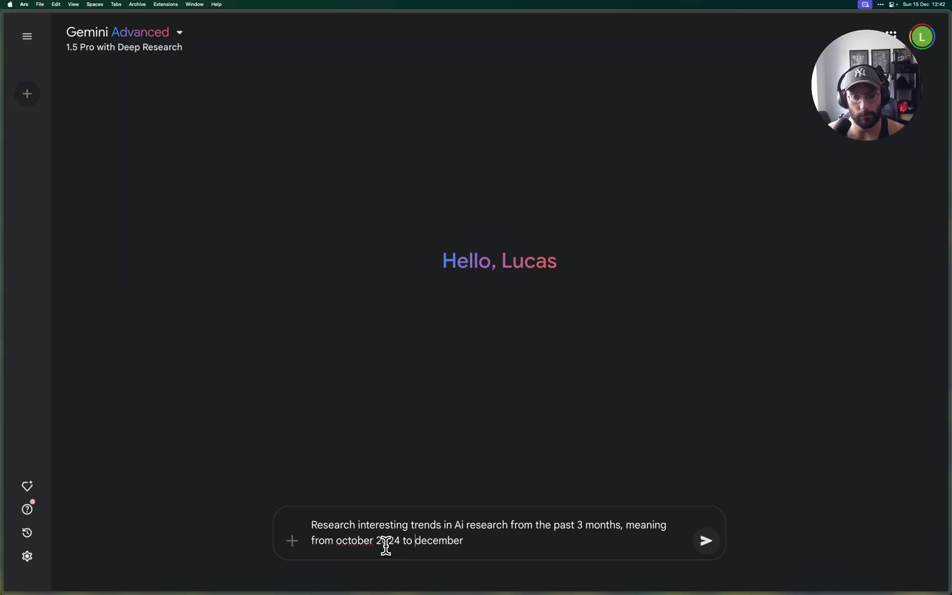
pyautogui.hotkey('shift', 'End')
pyautogui.write('un')
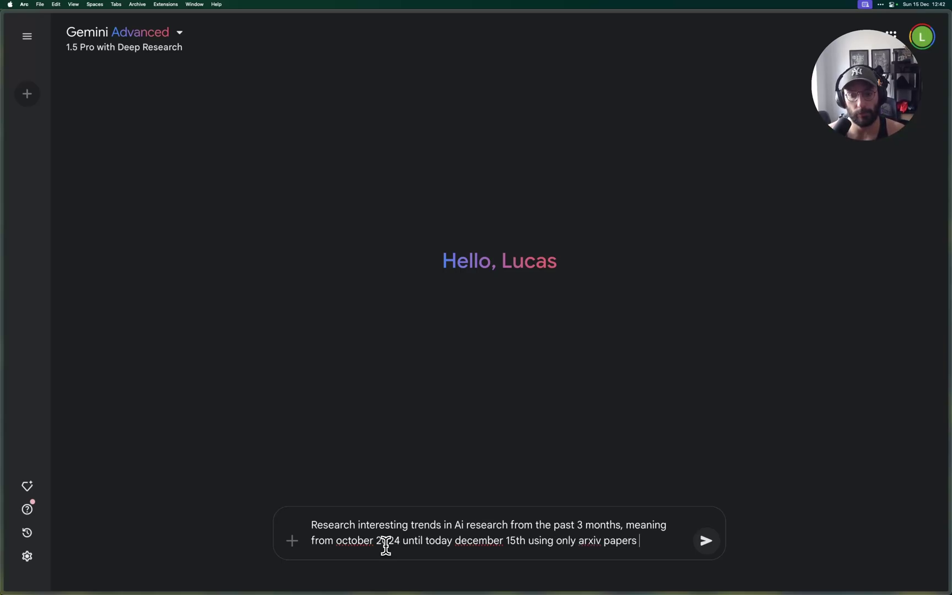
pyautogui.write('esources')
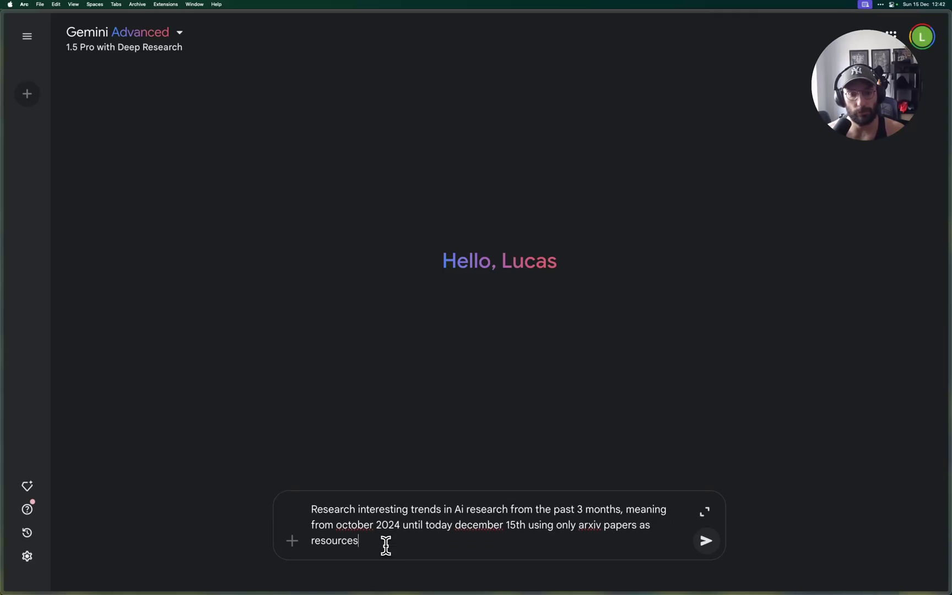
pyautogui.hotkey('alt', 'shift', 'Left')
pyautogui.write('the')
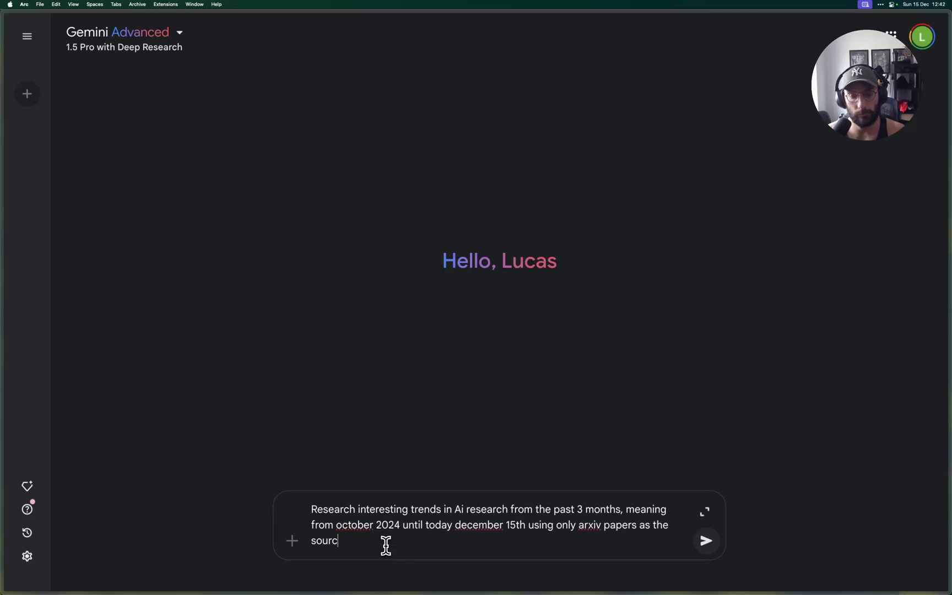
pyautogui.press('Return')
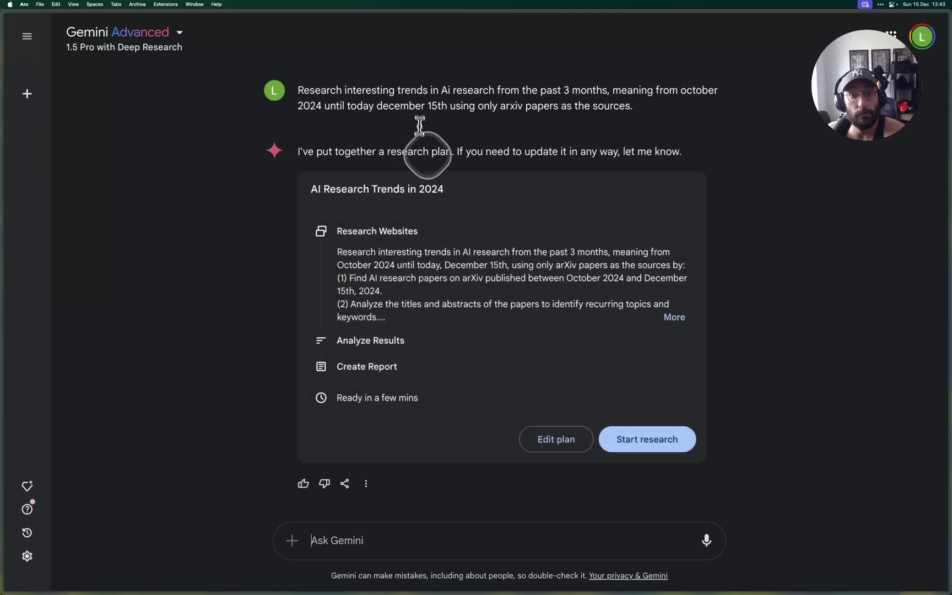
# - Expand the AI Research Trends in 2024 plan to see every step, then start the research
pyautogui.click(673, 317)
pyautogui.scroll(-3, 513, 308)
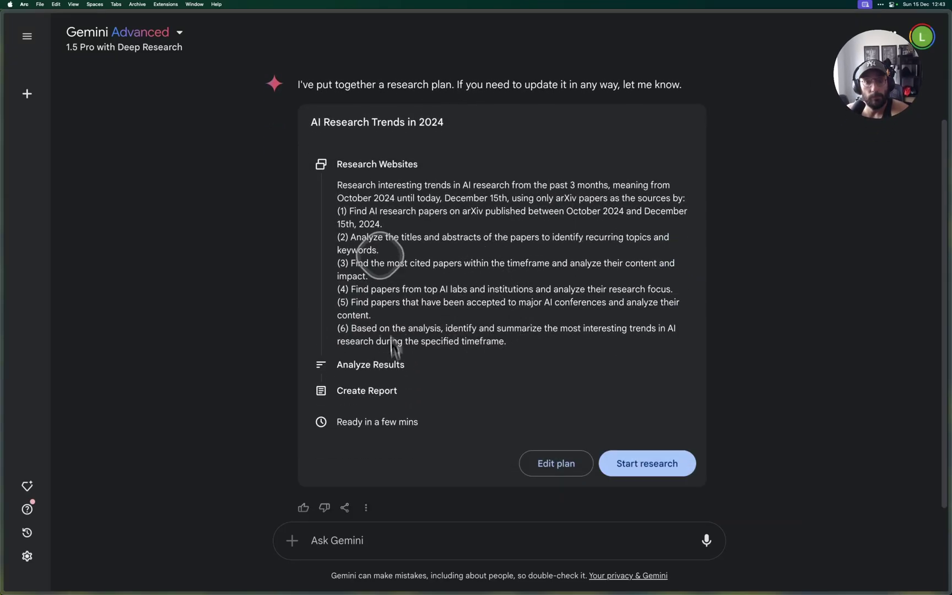
pyautogui.click(642, 461)
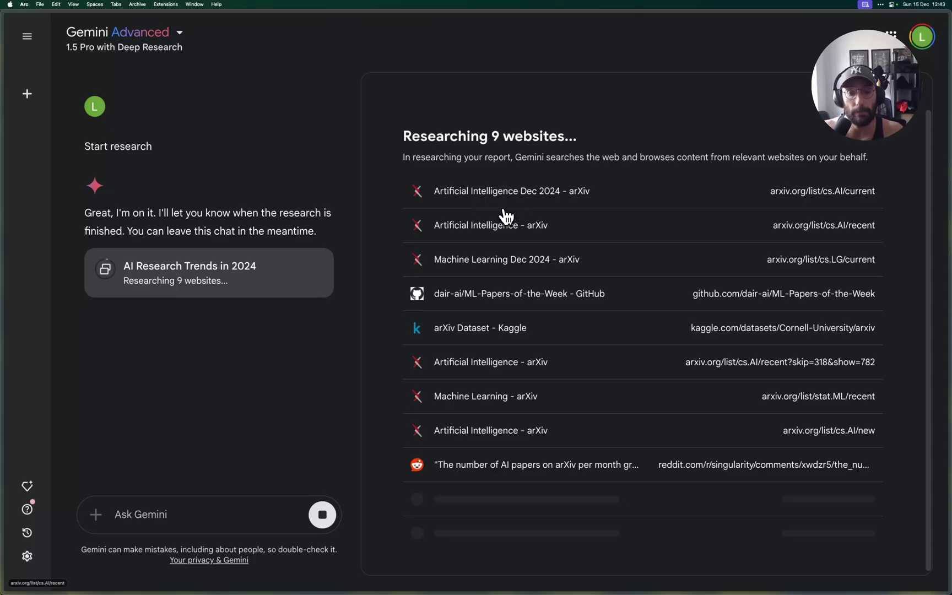
# - Scroll Gemini's reply and select its whole text while the nine-website research runs
pyautogui.scroll(-1, 506, 216)
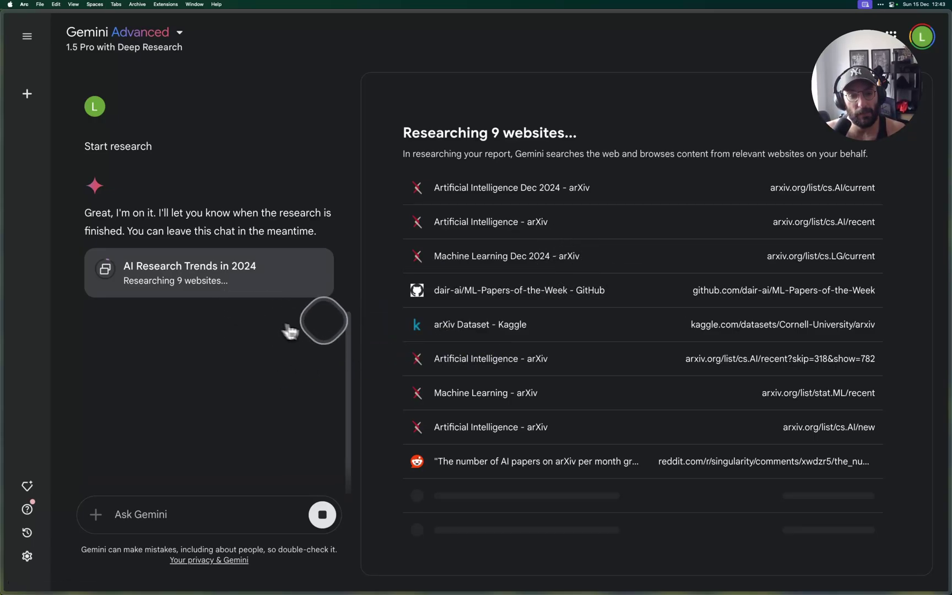
pyautogui.scroll(2, 345, 302)
pyautogui.scroll(-2, 347, 308)
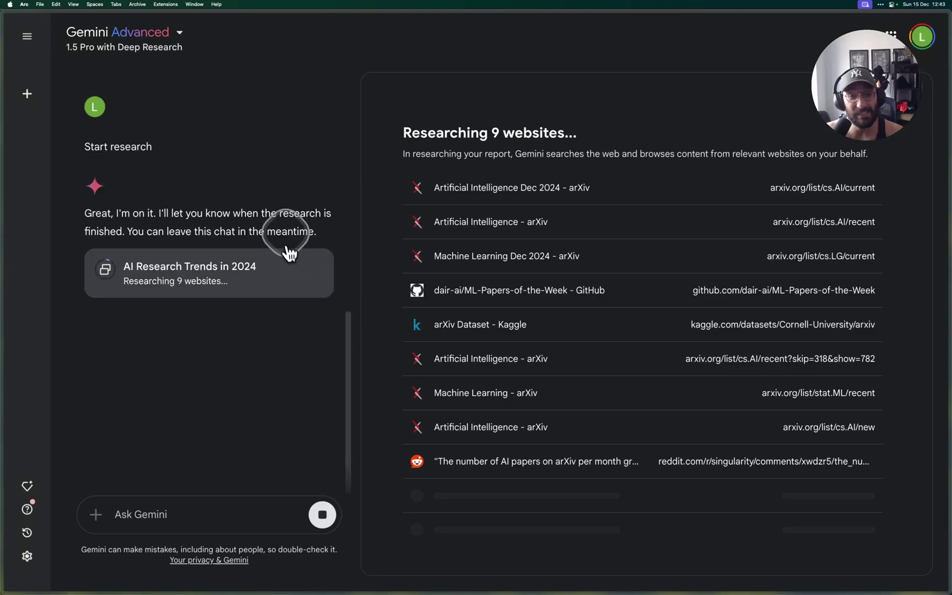
pyautogui.moveTo(330, 234)
pyautogui.mouseDown()
pyautogui.moveTo(77, 223)
pyautogui.moveTo(81, 213)
pyautogui.moveTo(304, 224)
pyautogui.moveTo(334, 243)
pyautogui.mouseUp()
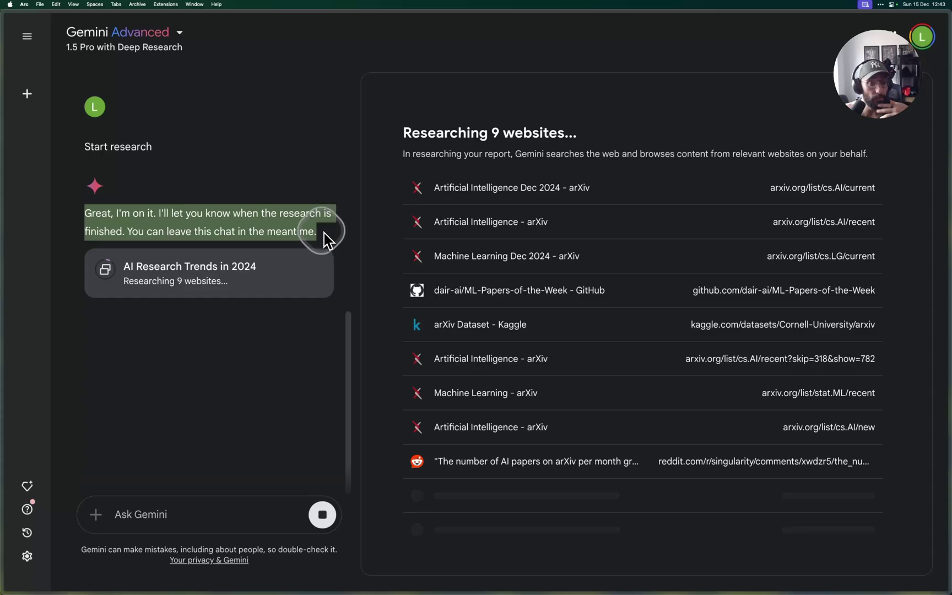
pyautogui.click(117, 222)
pyautogui.moveTo(91, 222); pyautogui.dragTo(422, 285)
pyautogui.click(311, 227)
# - Download the Augmenting Human Learning with LLMs audio overview from NotebookLM
pyautogui.hotkey('ctrl', 'Tab')
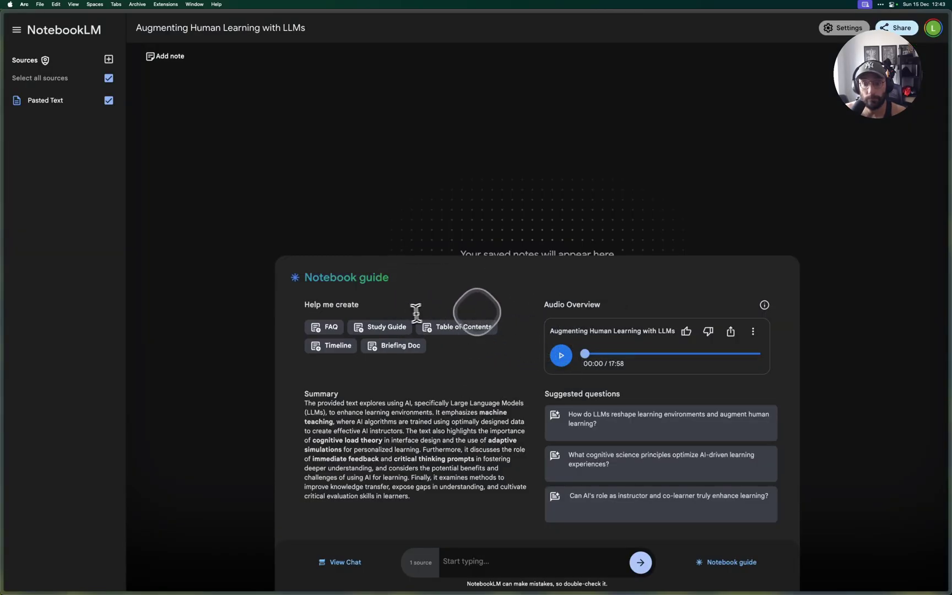
pyautogui.click(753, 331)
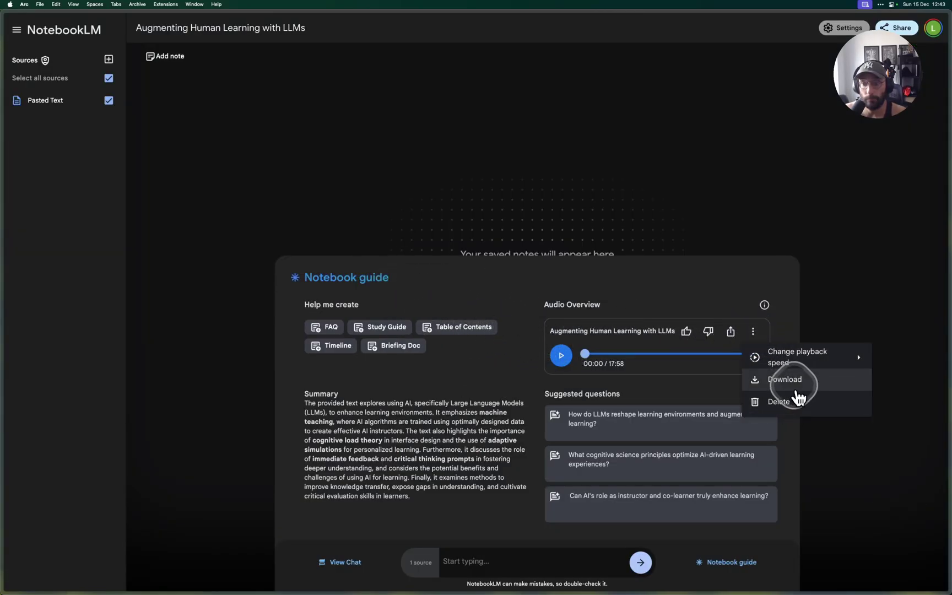
pyautogui.click(796, 389)
# - Cycle through the open tabs back to the Gemini Deep Research tab
pyautogui.hotkey('ctrl', 'Tab')
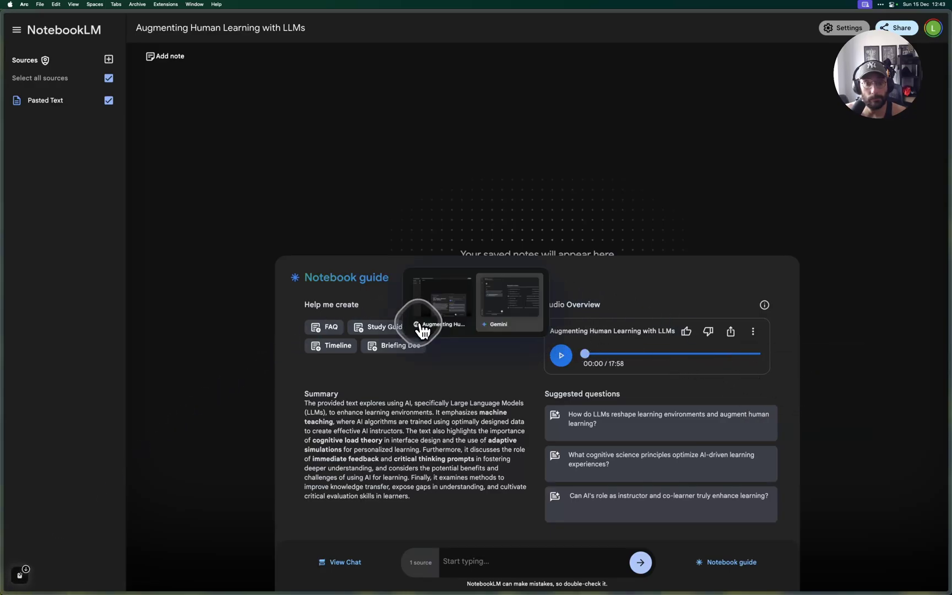
pyautogui.hotkey('ctrl', 'Tab')
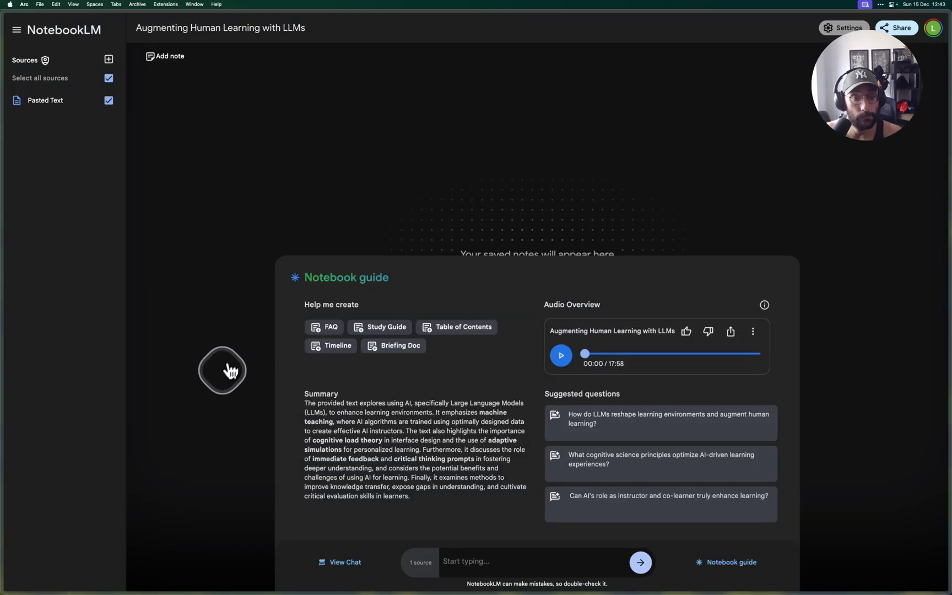
pyautogui.hotkey('ctrl', 'Tab')
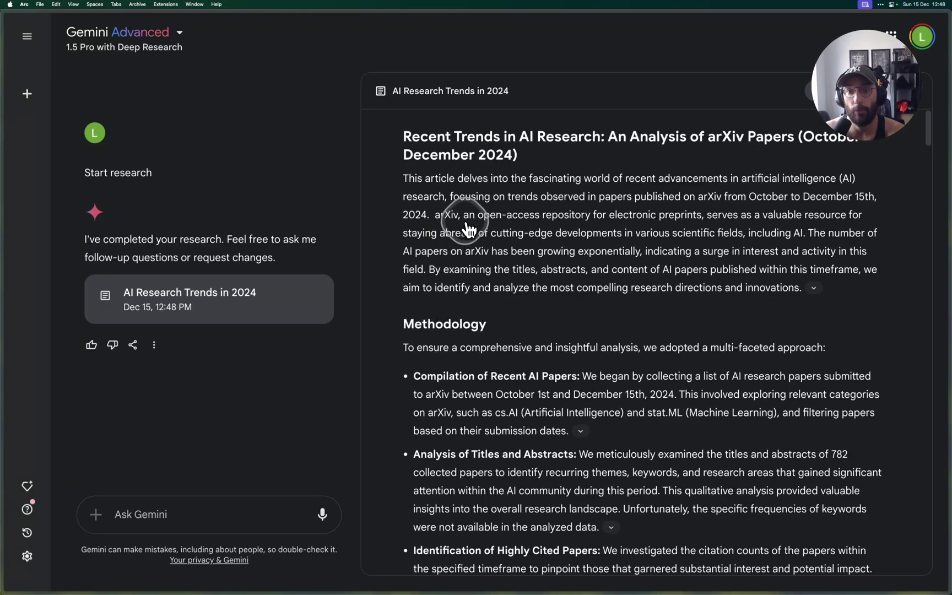
# - Skim the finished arXiv trends report and its sources, then export it to Google Docs
pyautogui.scroll(-10, 499, 201)
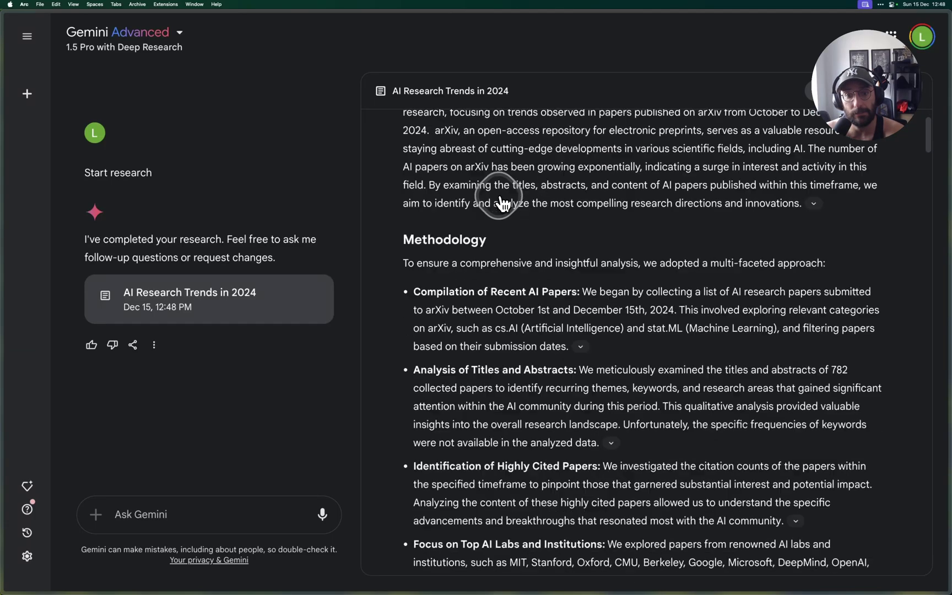
pyautogui.scroll(-20, 506, 211)
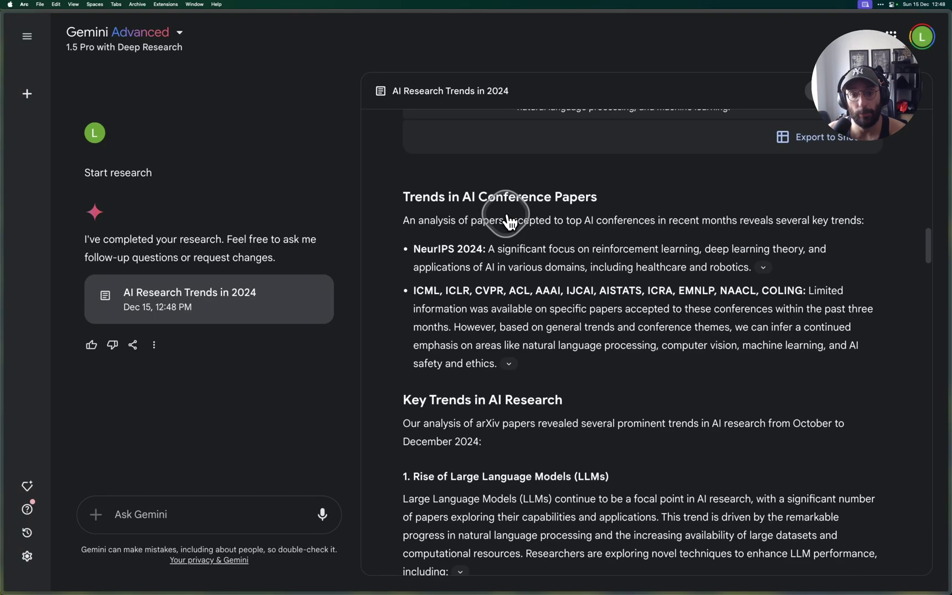
pyautogui.scroll(-15, 508, 226)
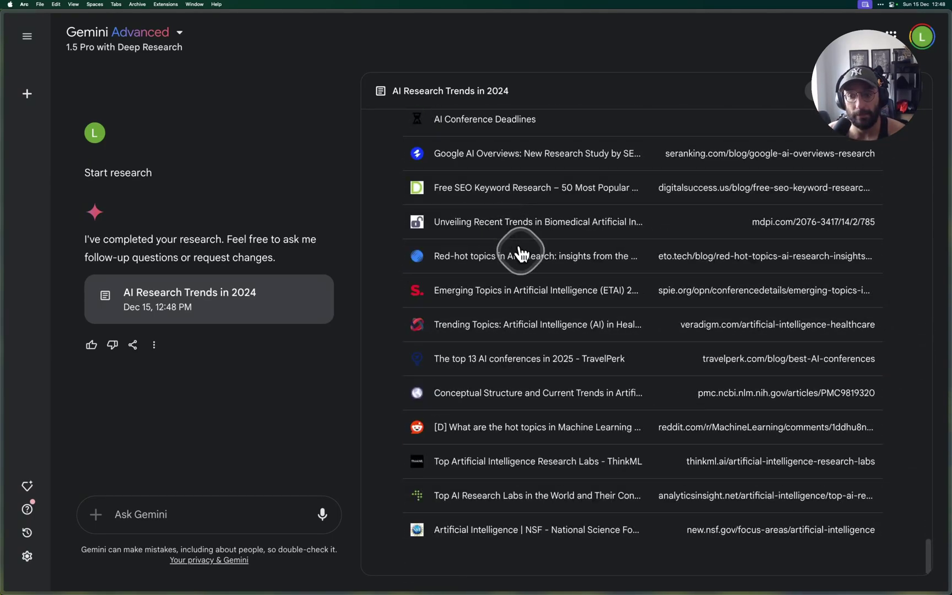
pyautogui.scroll(20, 519, 251)
pyautogui.scroll(20, 516, 270)
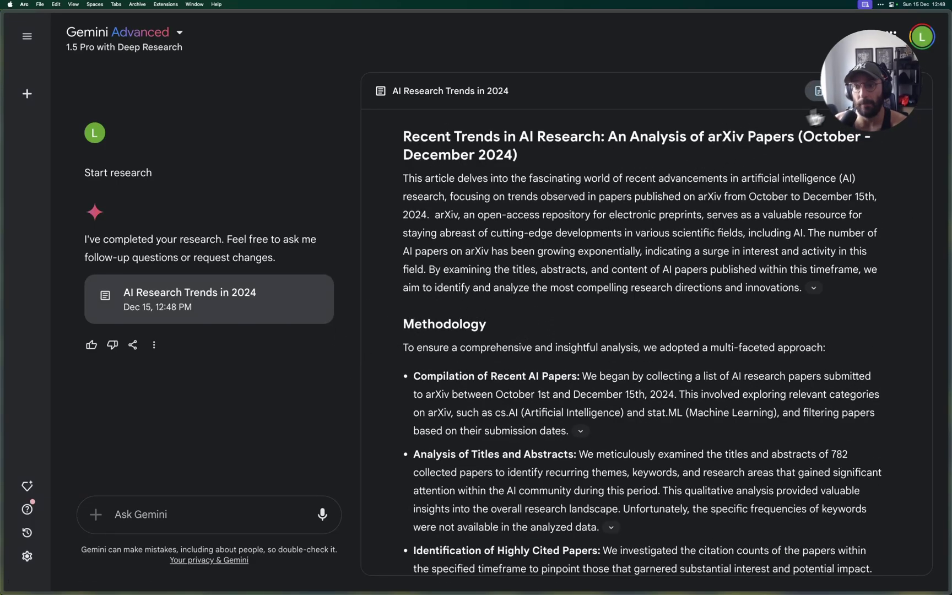
pyautogui.click(824, 91)
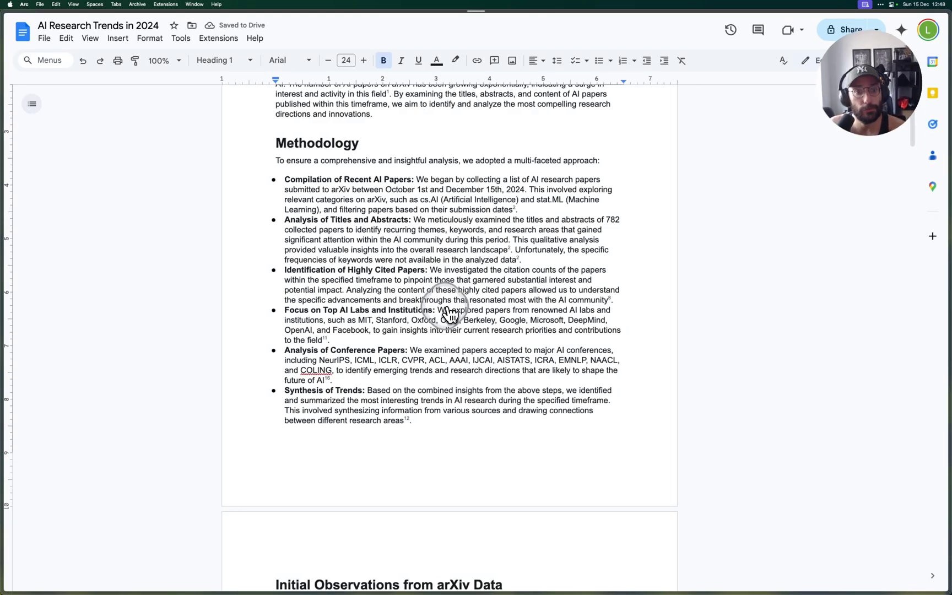
pyautogui.scroll(-1, 447, 311)
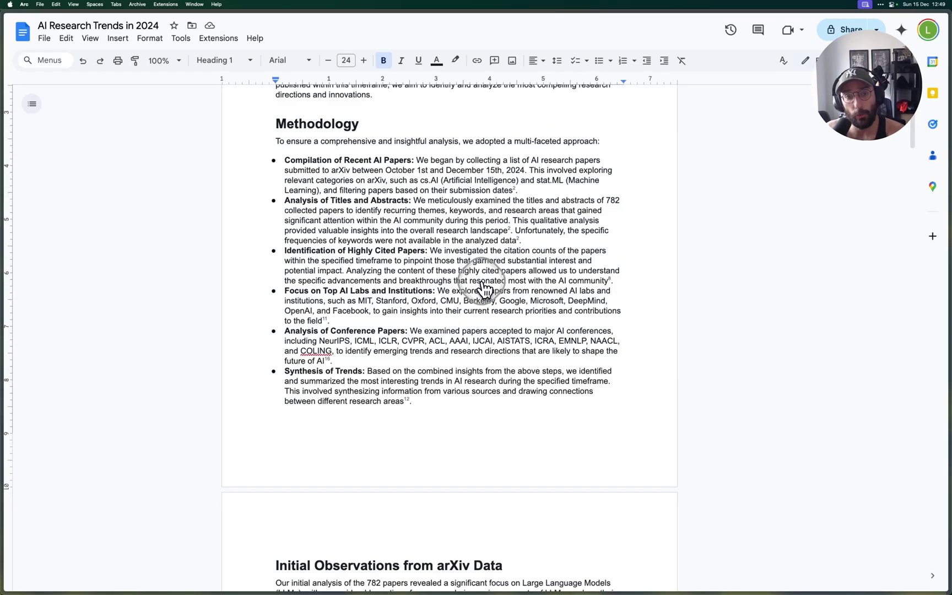
pyautogui.scroll(-10, 485, 284)
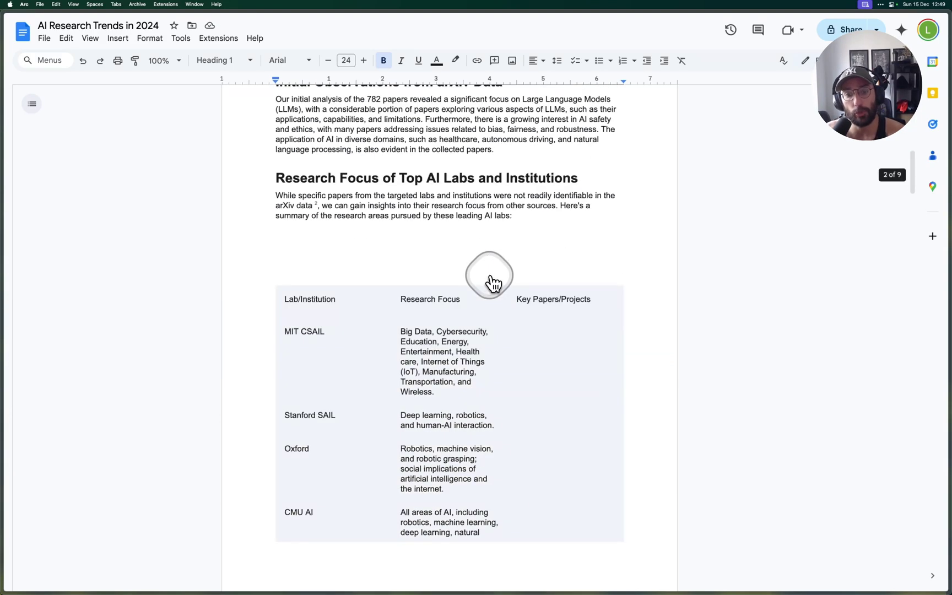
pyautogui.scroll(-1, 492, 280)
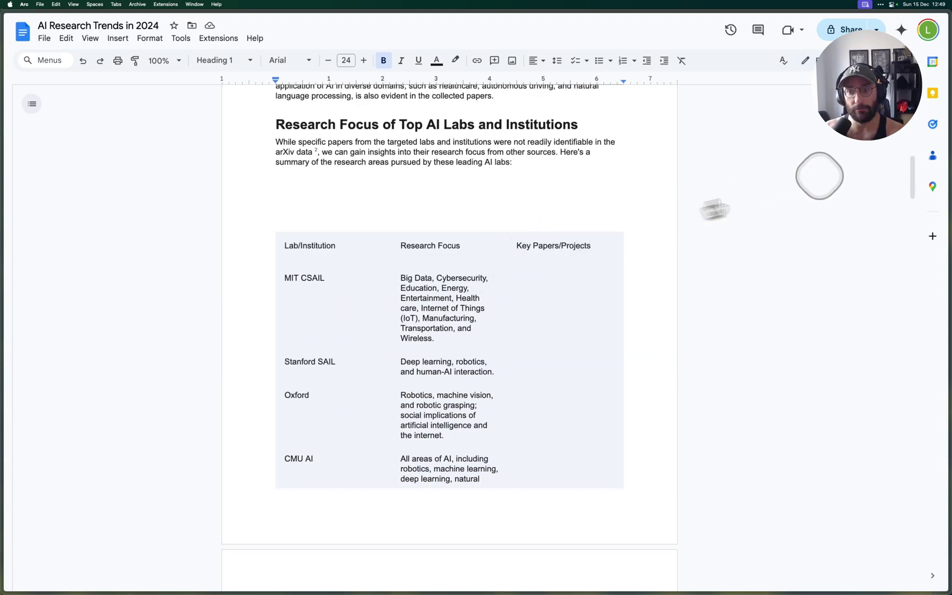
pyautogui.scroll(-18, 659, 210)
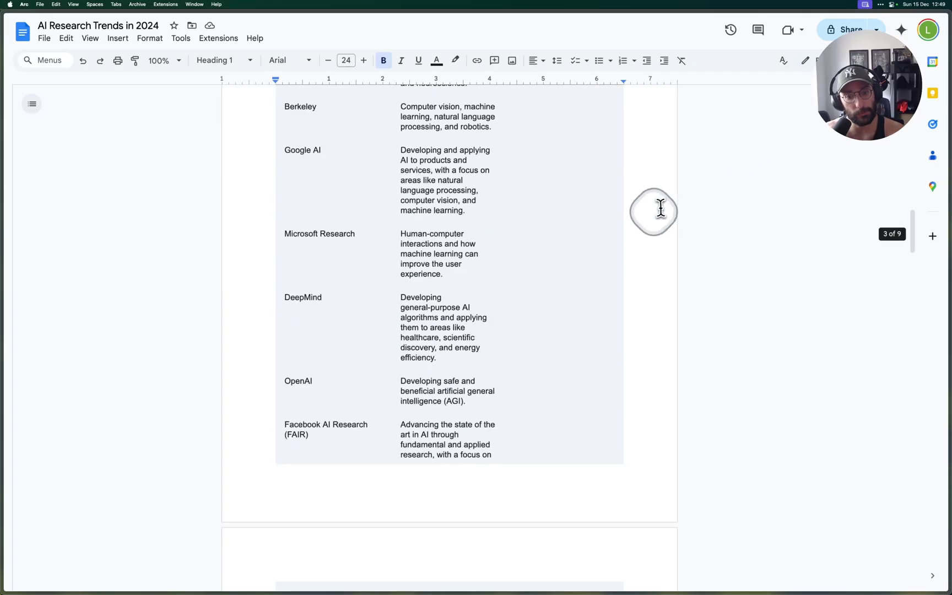
pyautogui.scroll(-5, 646, 214)
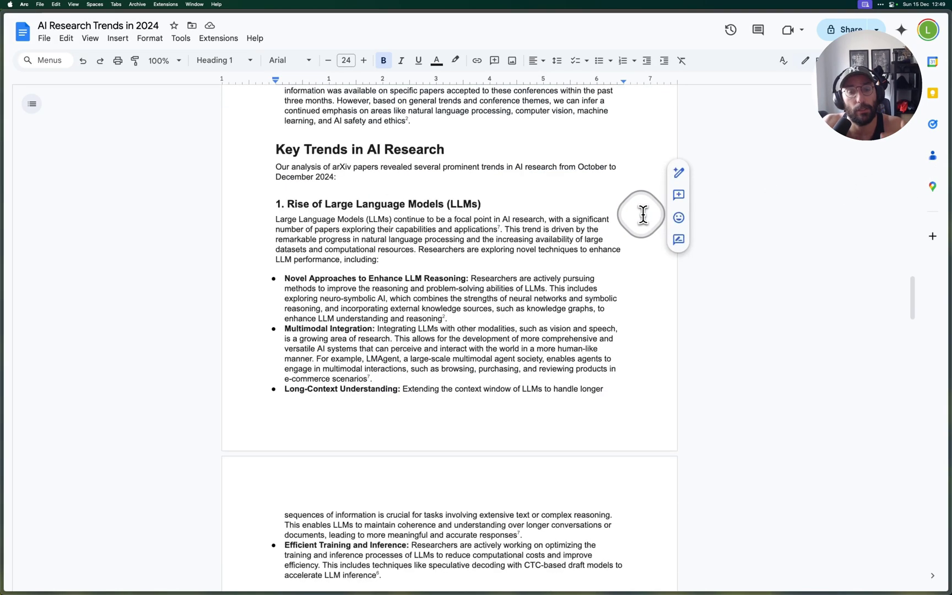
pyautogui.scroll(-6, 640, 212)
pyautogui.scroll(-14, 623, 221)
pyautogui.scroll(-5, 603, 228)
pyautogui.scroll(-9, 604, 227)
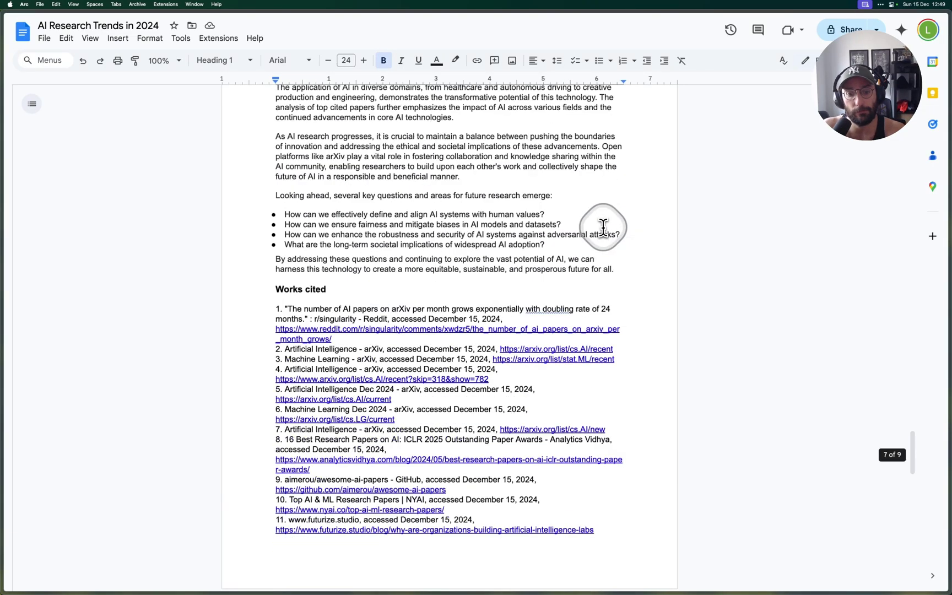
pyautogui.scroll(-4, 551, 243)
pyautogui.scroll(2, 534, 248)
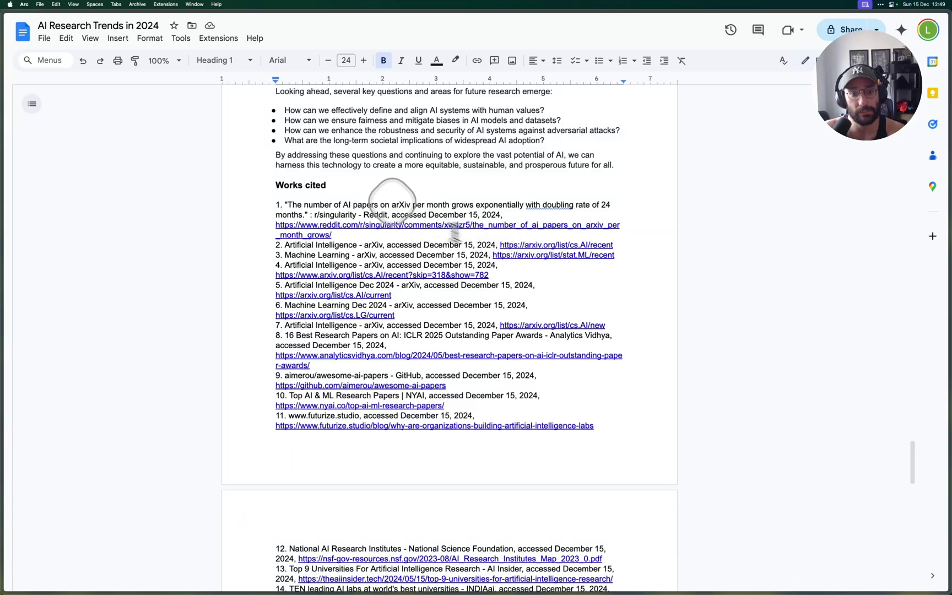
pyautogui.moveTo(272, 186); pyautogui.dragTo(610, 504)
pyautogui.scroll(-6, 347, 213)
pyautogui.scroll(-2, 441, 298)
pyautogui.scroll(-10, 496, 358)
pyautogui.scroll(20, 589, 485)
pyautogui.scroll(-3, 478, 381)
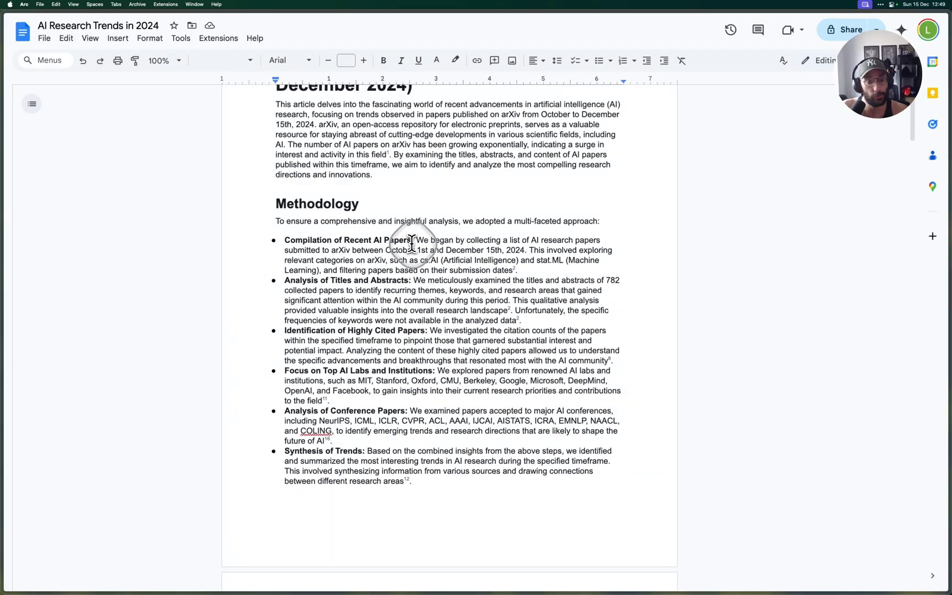
pyautogui.tripleClick(417, 253)
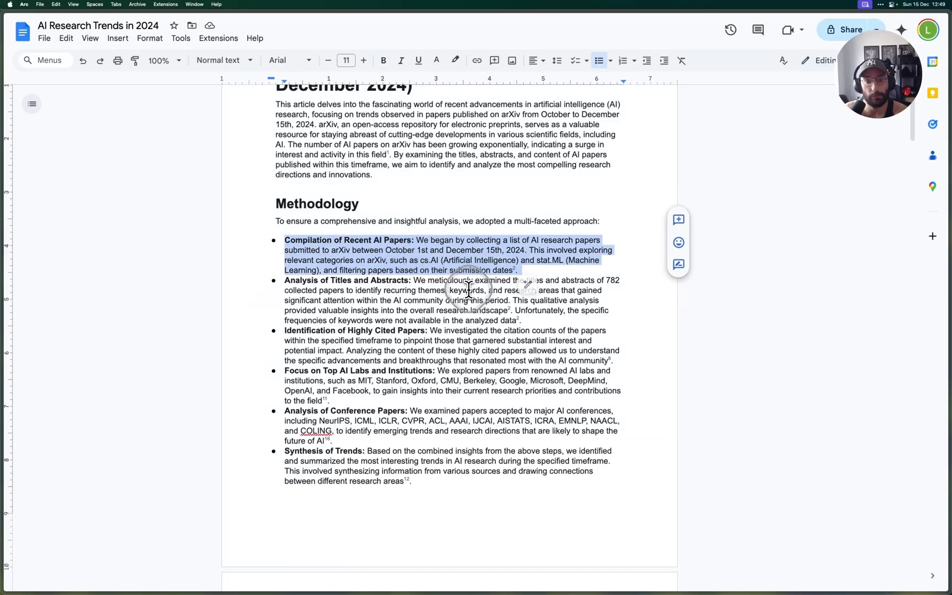
pyautogui.click(488, 252)
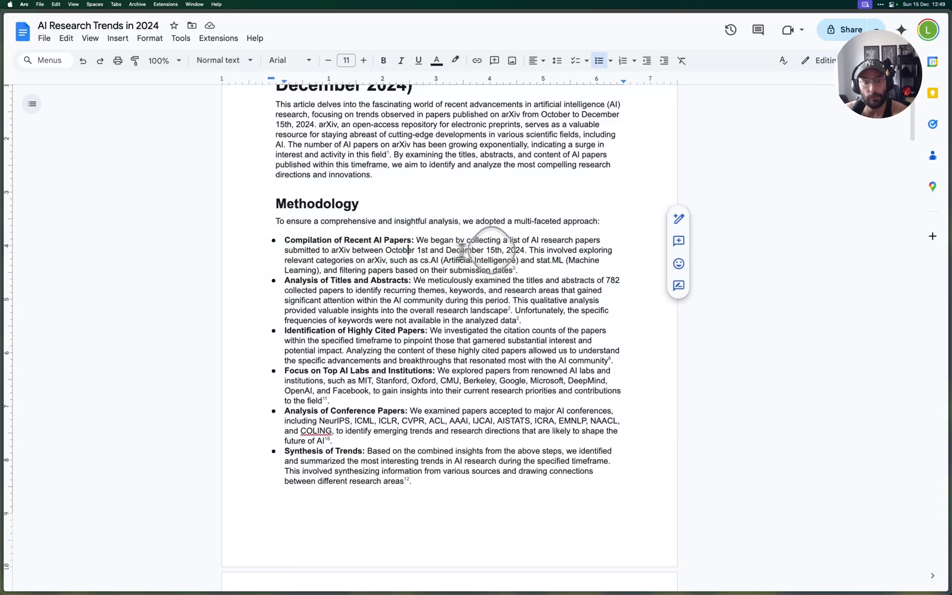
pyautogui.scroll(-1, 474, 259)
pyautogui.click(427, 270)
pyautogui.scroll(-2, 435, 271)
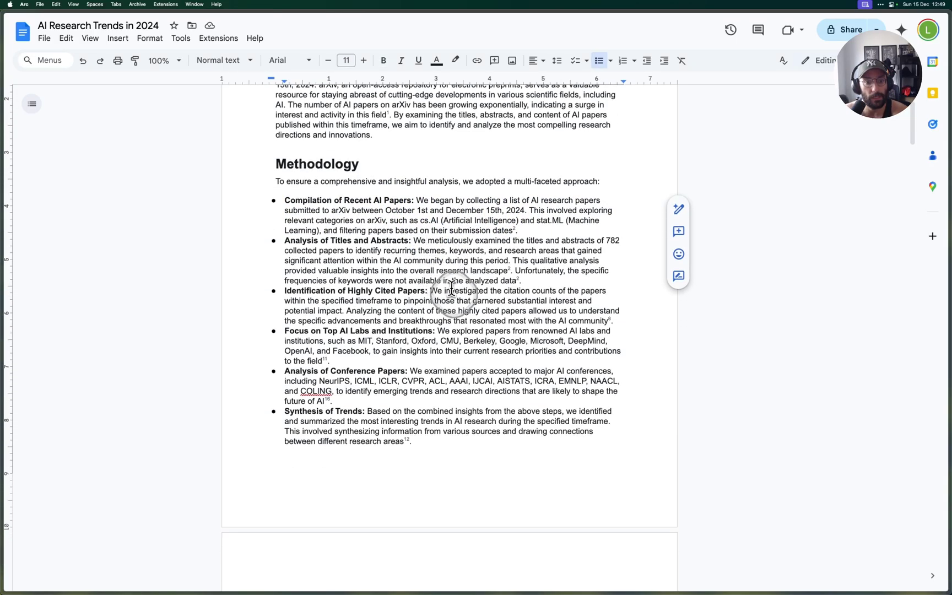
pyautogui.doubleClick(452, 289)
pyautogui.scroll(-1, 454, 296)
pyautogui.scroll(-2, 430, 268)
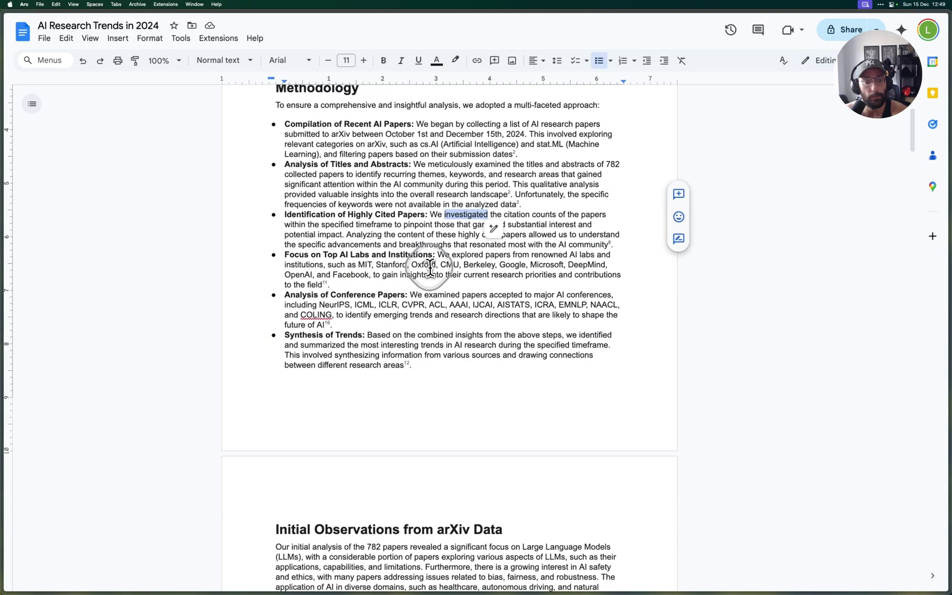
pyautogui.tripleClick(408, 215)
pyautogui.tripleClick(404, 263)
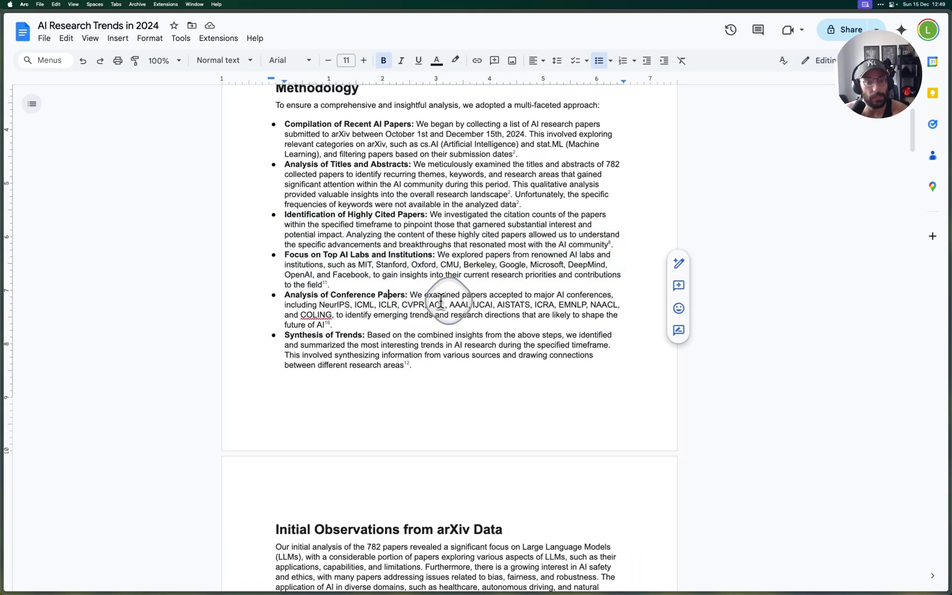
pyautogui.tripleClick(398, 302)
pyautogui.click(404, 339)
pyautogui.tripleClick(404, 339)
pyautogui.scroll(-3, 428, 333)
pyautogui.scroll(-20, 368, 235)
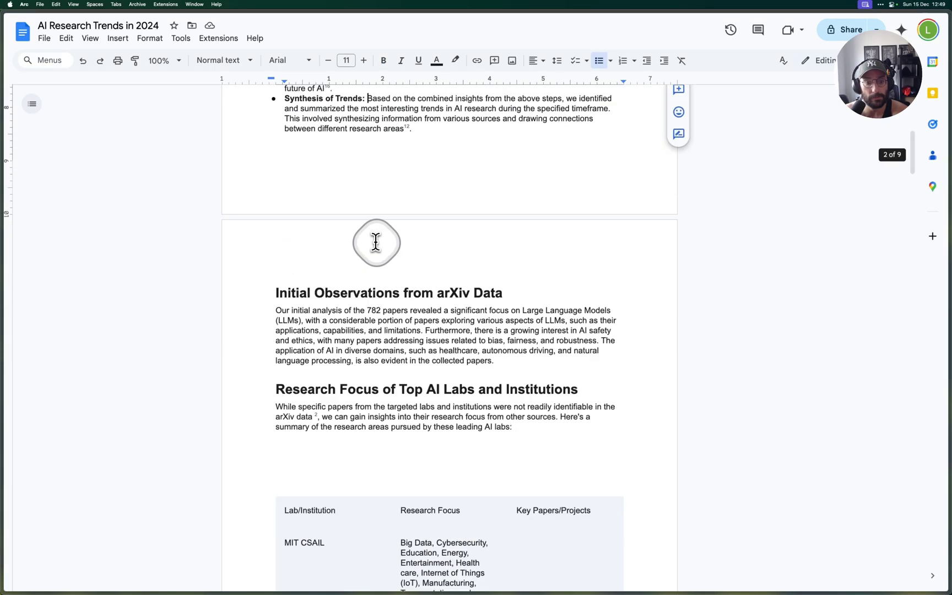
pyautogui.scroll(-3, 379, 245)
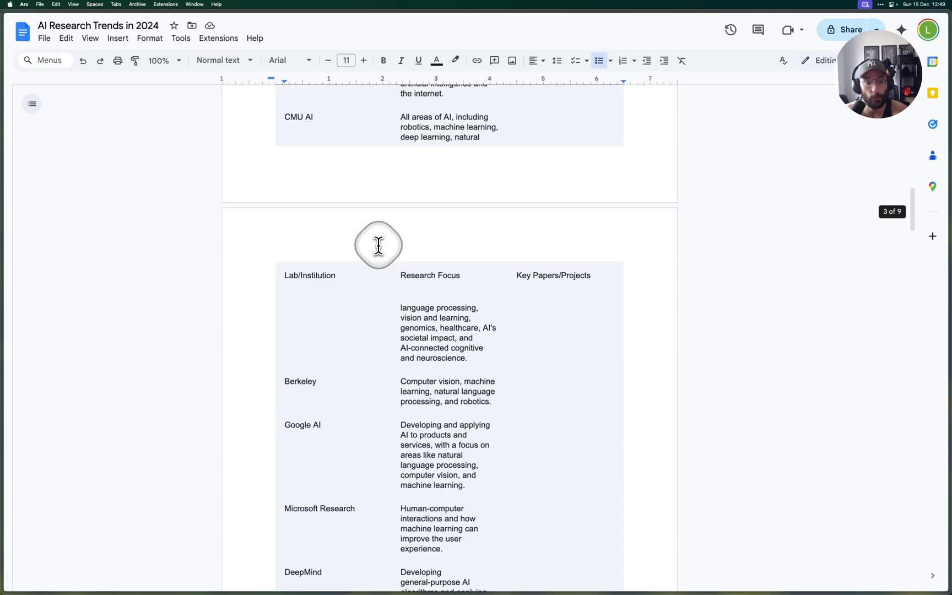
pyautogui.moveTo(410, 298); pyautogui.dragTo(449, 342)
pyautogui.scroll(-4, 449, 342)
pyautogui.scroll(-10, 449, 342)
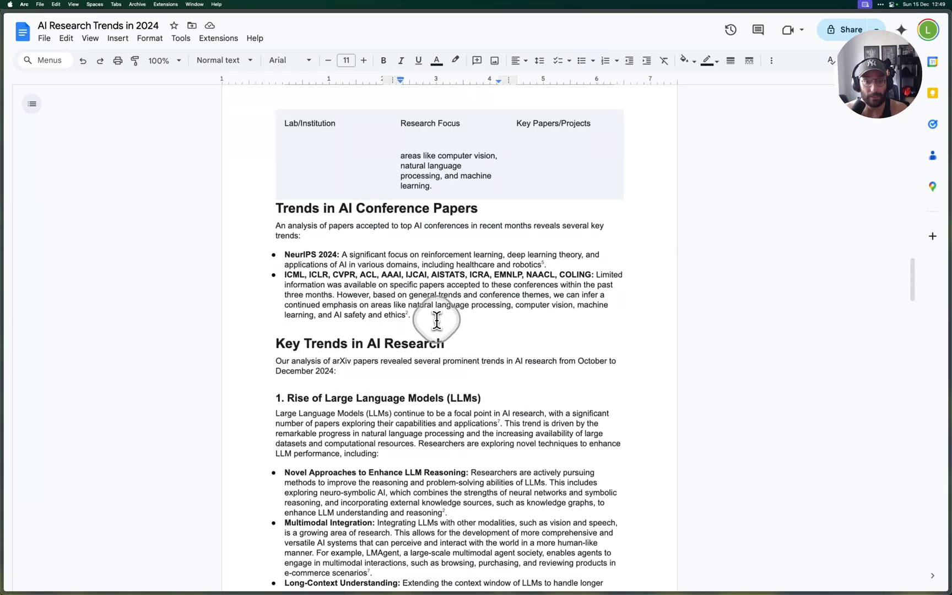
pyautogui.scroll(-3, 436, 320)
pyautogui.scroll(-10, 436, 320)
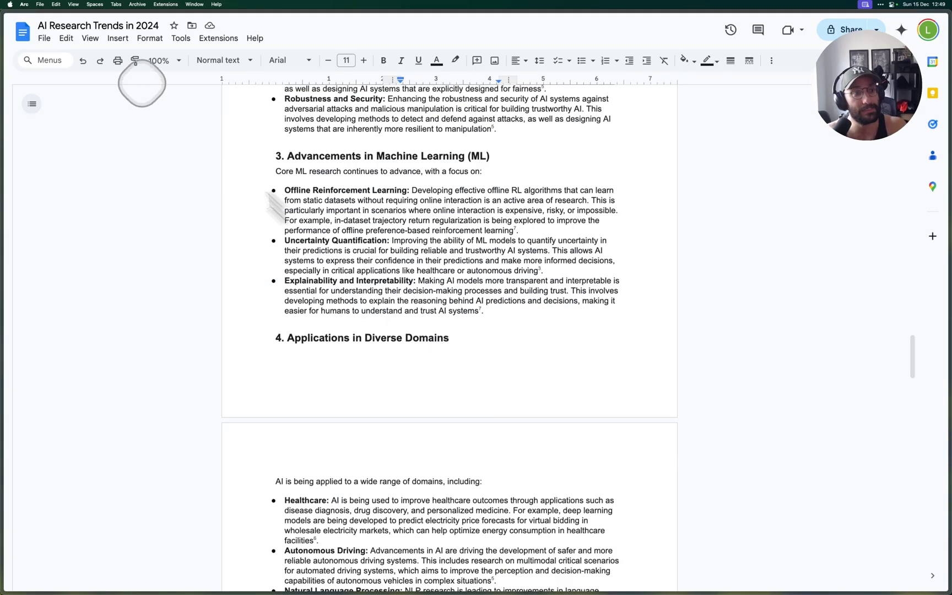
# - Download the report as a PDF Document (.pdf) from the File menu
pyautogui.click(44, 38)
pyautogui.moveTo(149, 157)
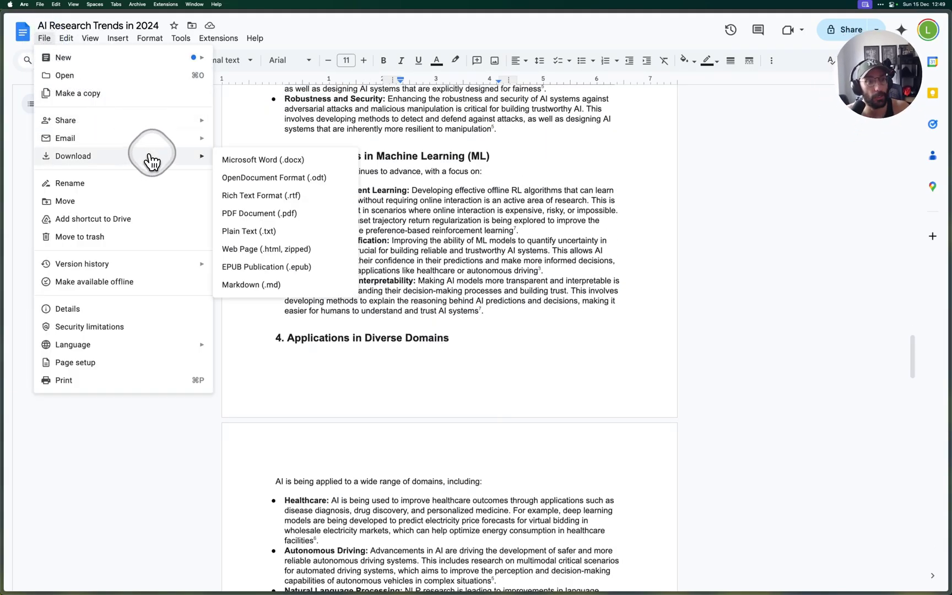
pyautogui.click(256, 216)
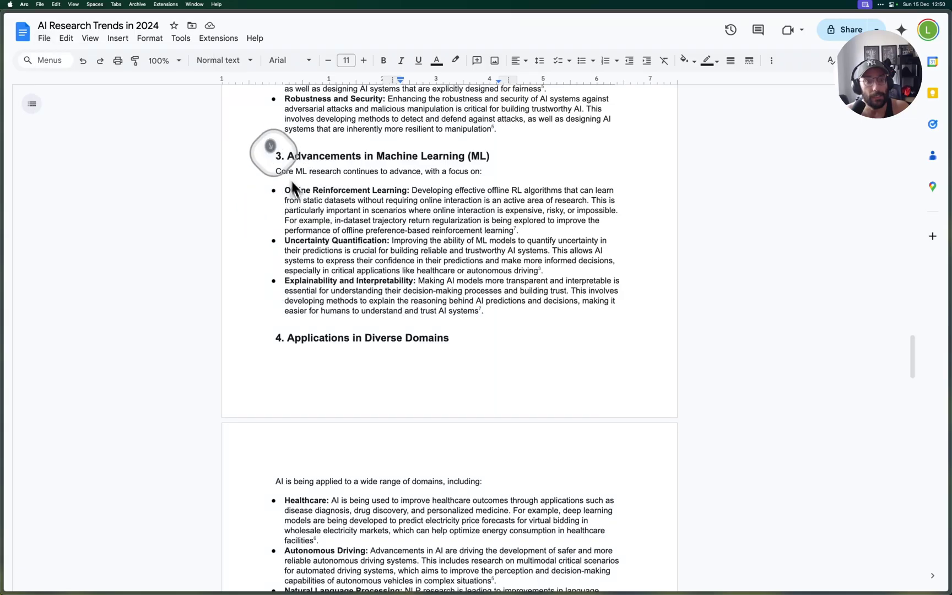
# - Select the Advancements in Machine Learning section text and scroll back up toward the title page
pyautogui.moveTo(276, 156); pyautogui.dragTo(468, 323)
pyautogui.scroll(-5, 491, 313)
pyautogui.scroll(-20, 512, 314)
pyautogui.scroll(20, 496, 334)
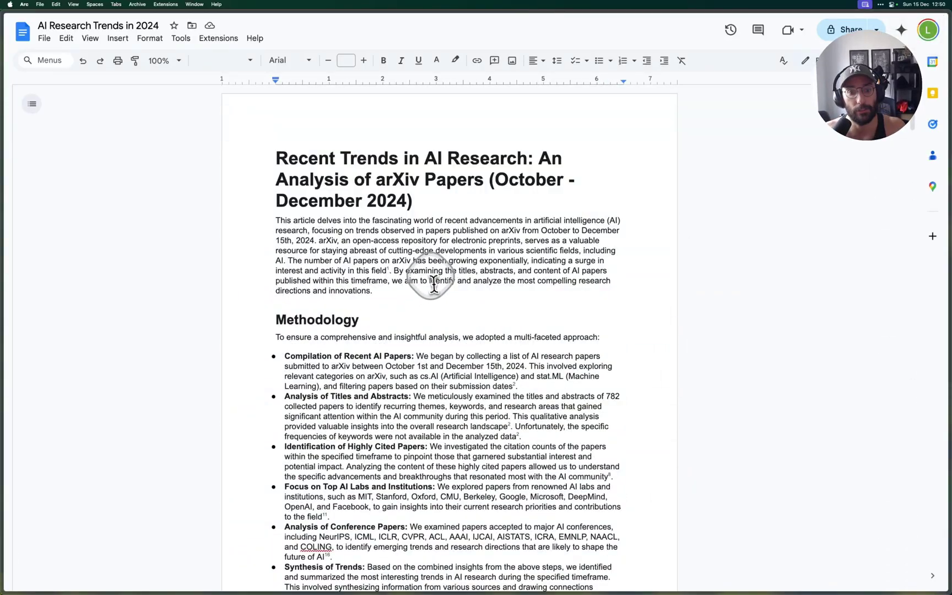
pyautogui.scroll(-15, 427, 281)
pyautogui.scroll(-10, 427, 279)
pyautogui.scroll(20, 364, 326)
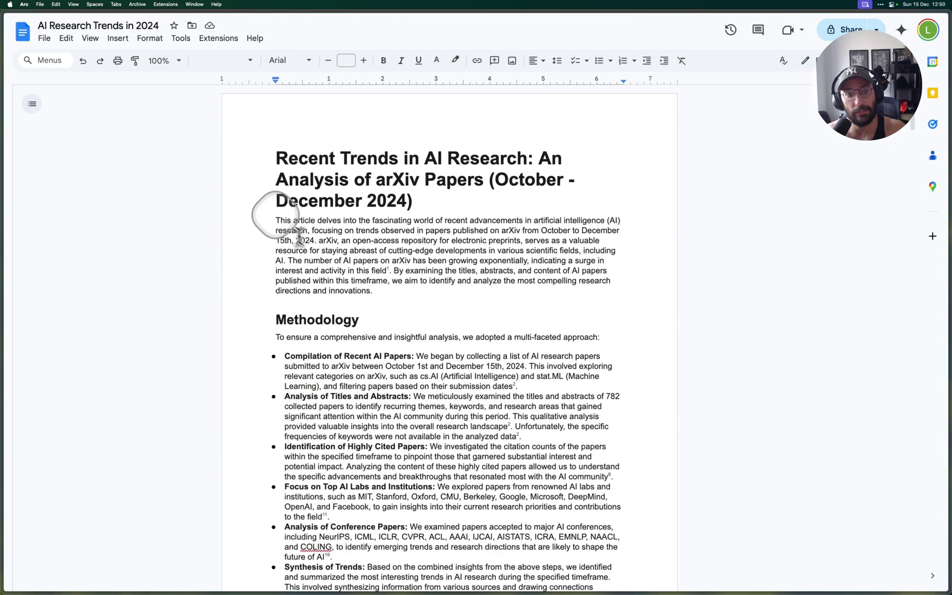
# - Switch back to the Gemini tab with the finished AI Research Trends in 2024 report
pyautogui.hotkey('ctrl', 'Tab')
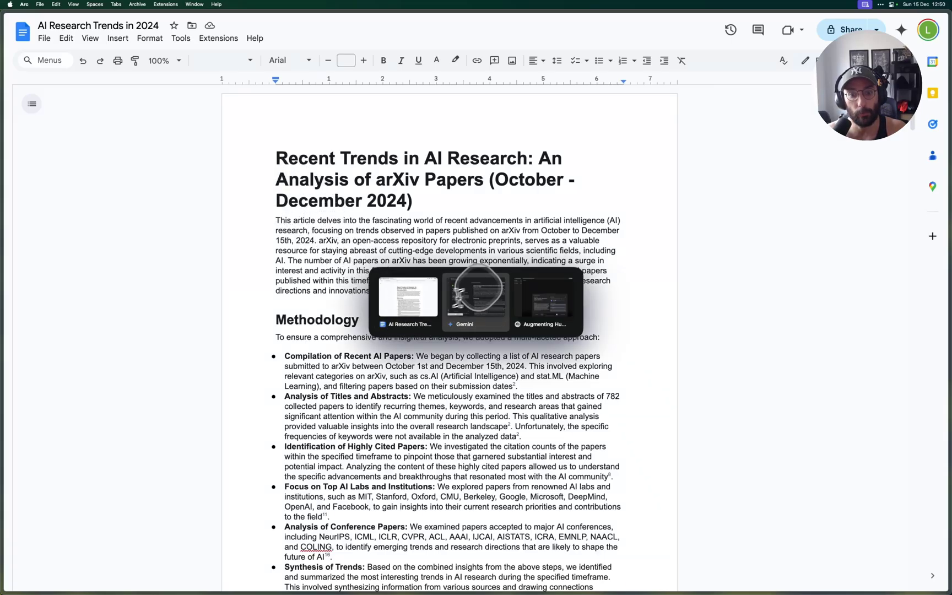
pyautogui.click(476, 300)
pyautogui.scroll(-1, 344, 325)
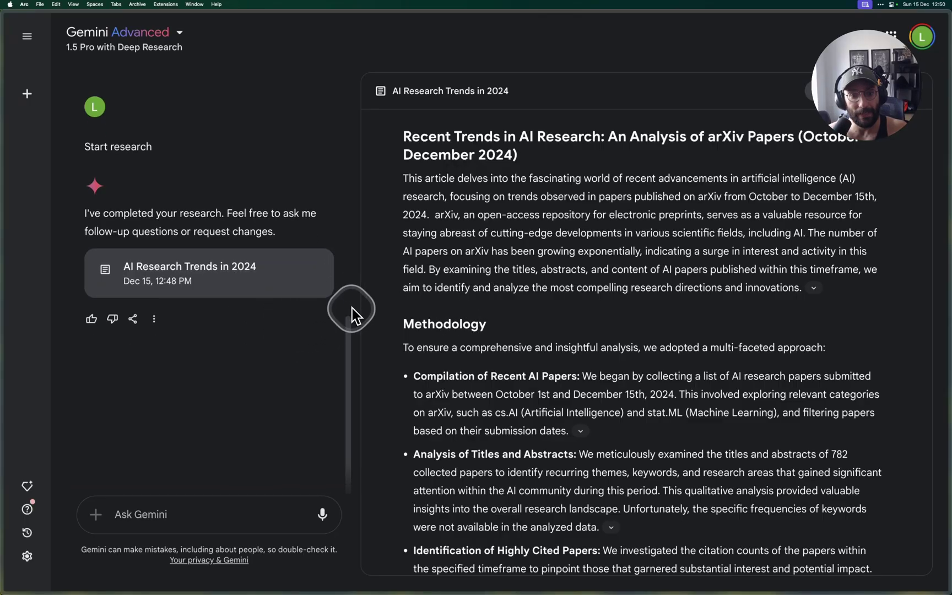
pyautogui.scroll(5, 351, 317)
pyautogui.scroll(-5, 351, 317)
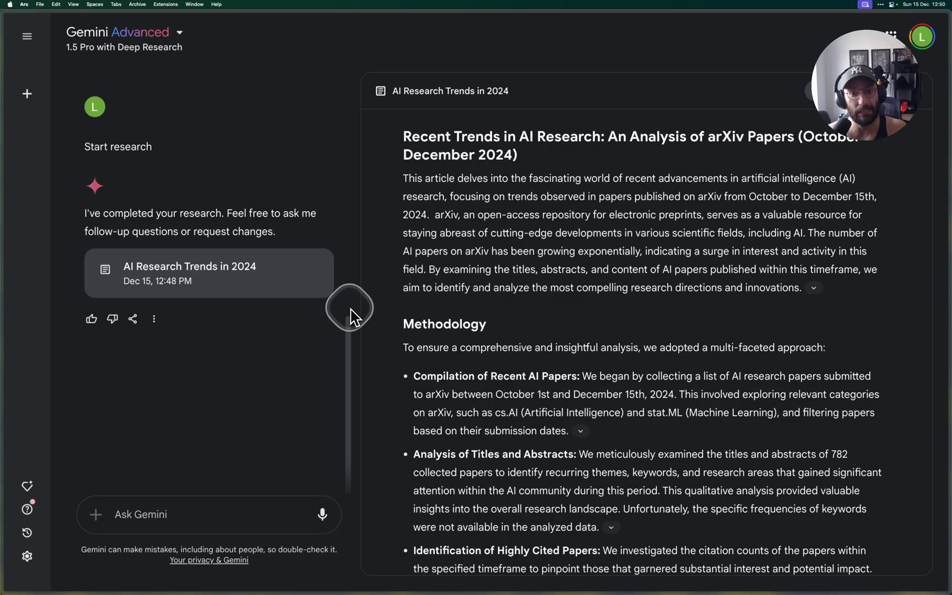